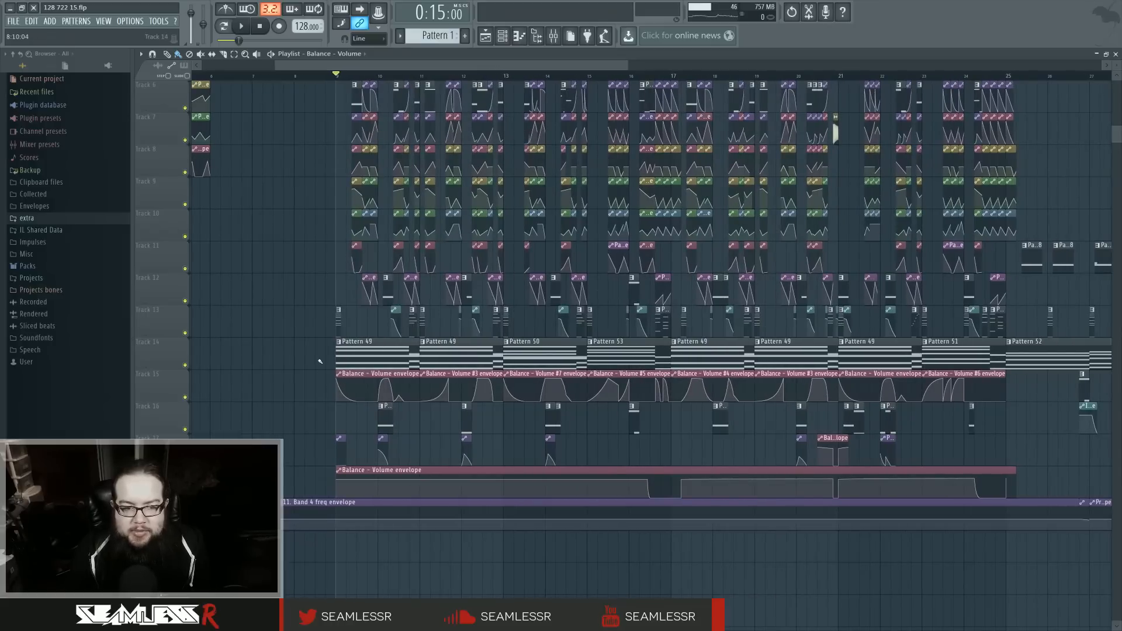
Step: Highlight the pattern and Balance volume envelope clips on tracks 14 and 15, and play the section from bar 9
{"action": "left_click_drag", "start_coordinate": [319, 339], "coordinate": [990, 384]}
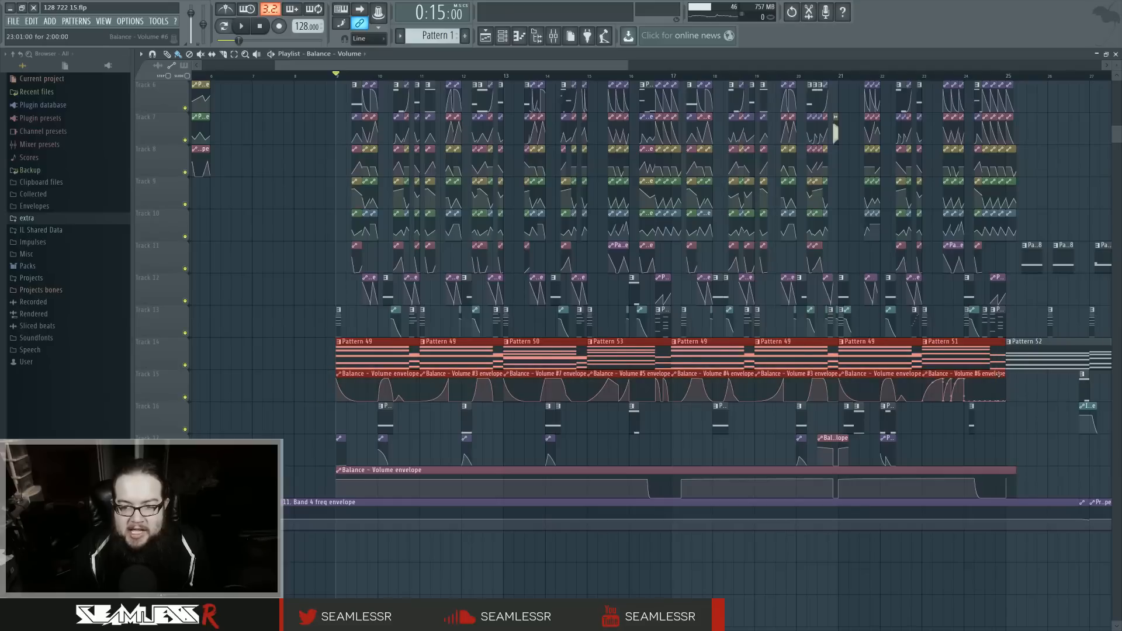
{"action": "left_click_drag", "start_coordinate": [439, 321], "coordinate": [415, 332]}
{"action": "left_click_drag", "start_coordinate": [328, 339], "coordinate": [993, 402]}
{"action": "left_click", "coordinate": [271, 317]}
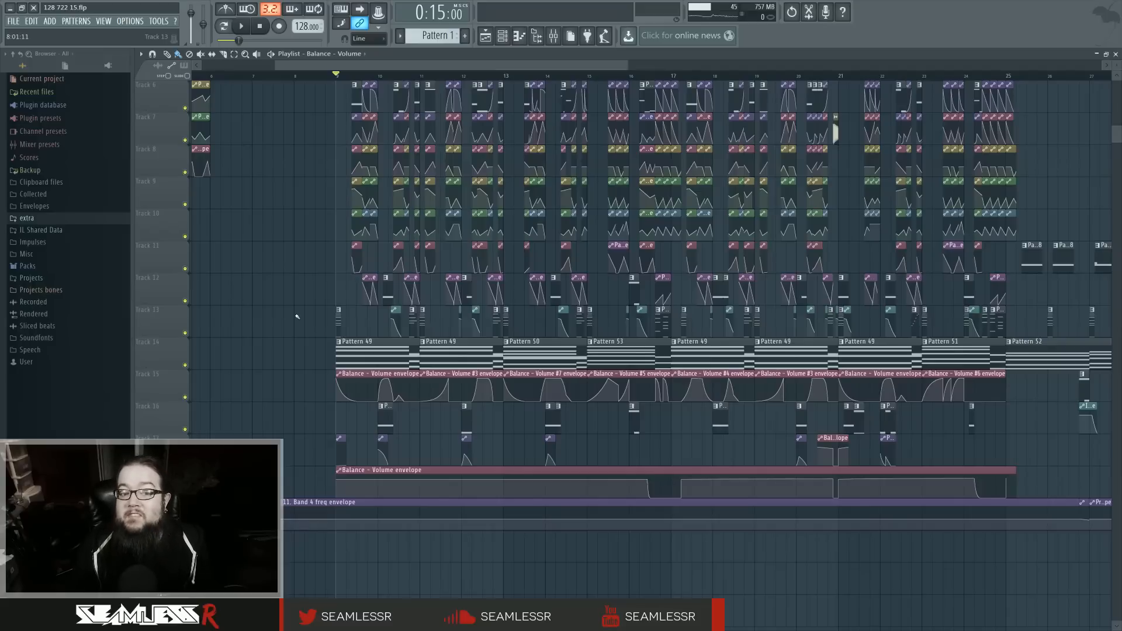
{"action": "key", "text": "space"}
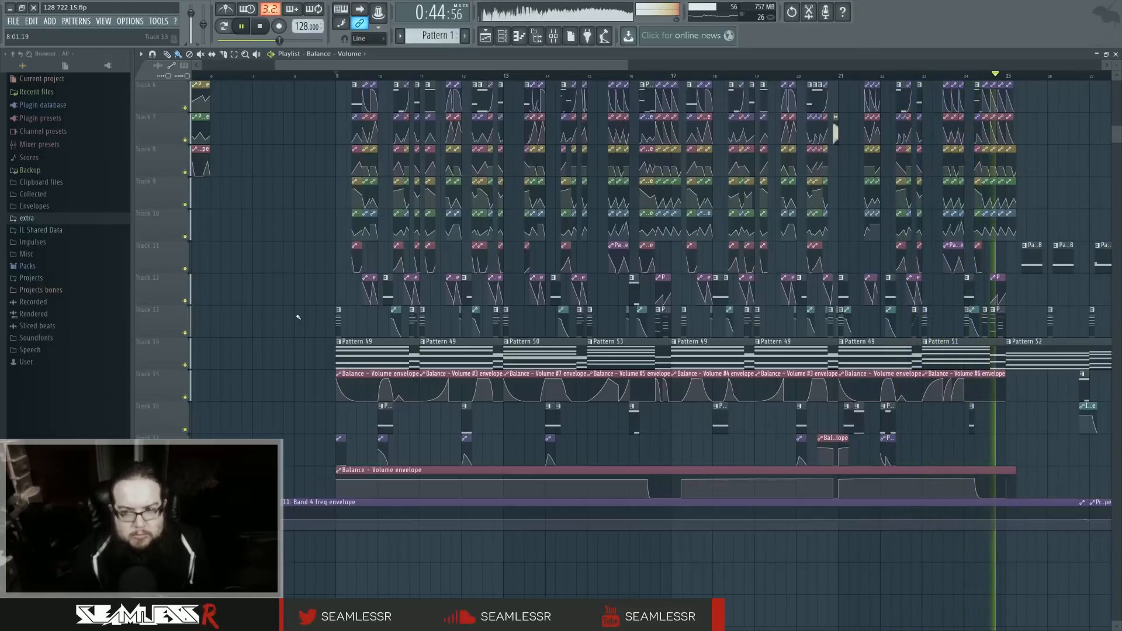
{"action": "key", "text": "space"}
Step: Solo Insert 31 in the mixer and play the section from bar 9 to hear it in isolation
{"action": "left_click", "coordinate": [553, 36]}
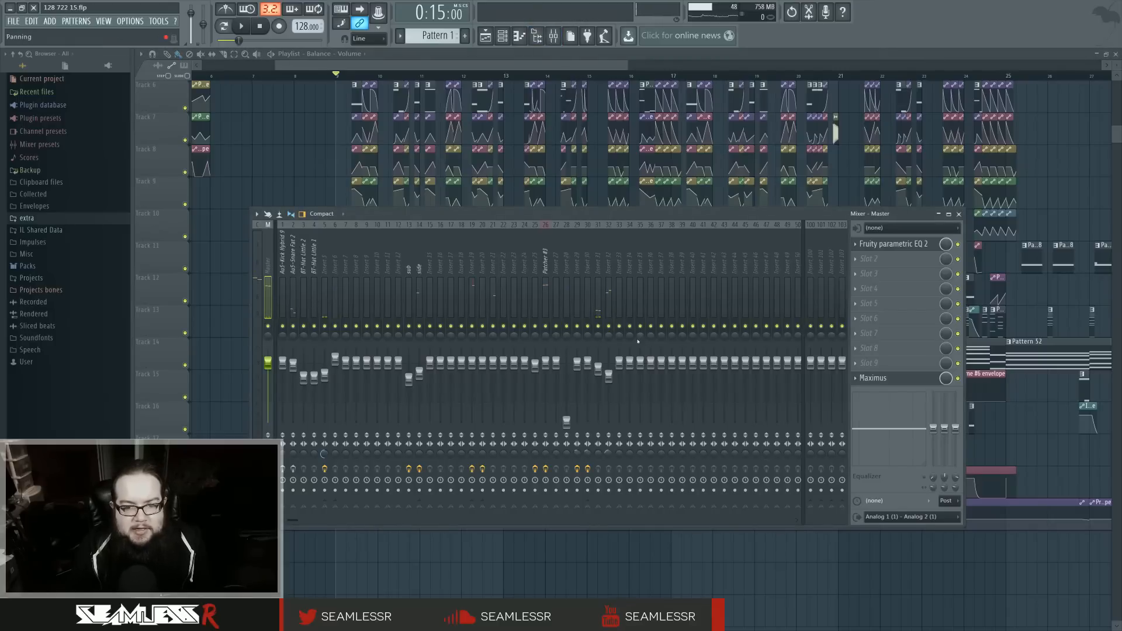
{"action": "right_click", "coordinate": [609, 327]}
{"action": "key", "text": "space"}
{"action": "key", "text": "space"}
{"action": "right_click", "coordinate": [599, 326]}
{"action": "key", "text": "space"}
{"action": "key", "text": "space"}
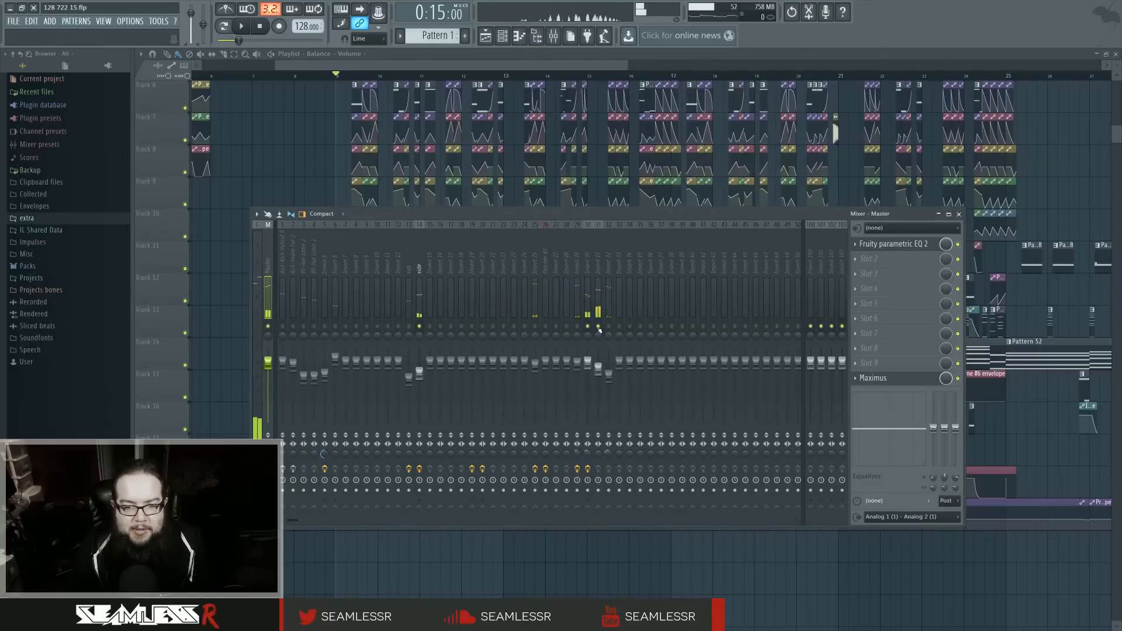
{"action": "key", "text": "space"}
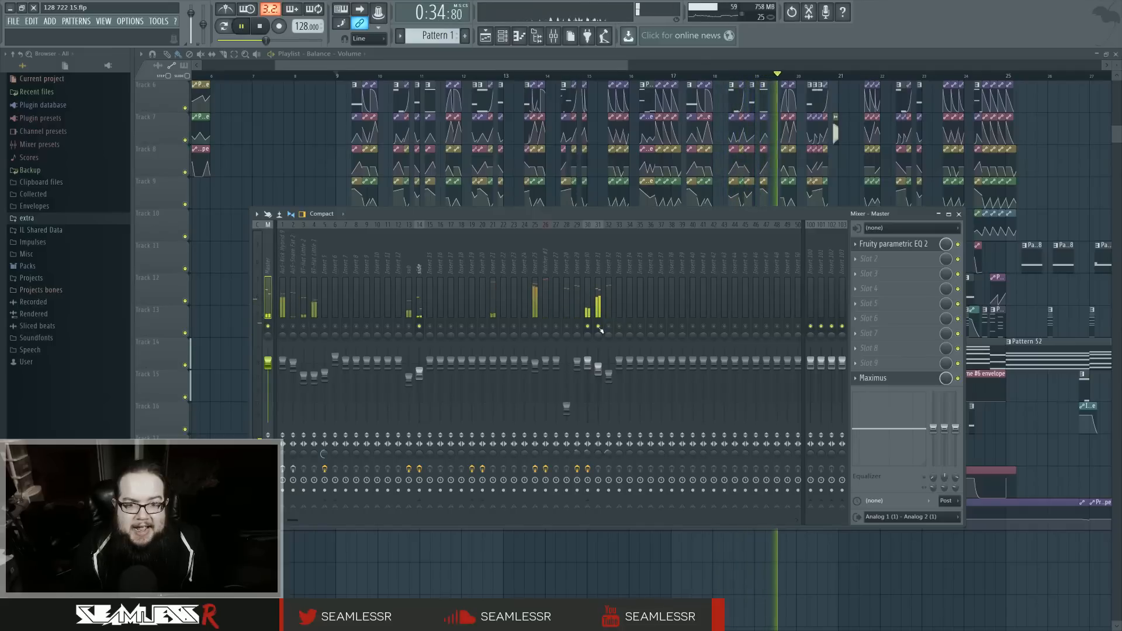
{"action": "key", "text": "space"}
{"action": "key", "text": "F9"}
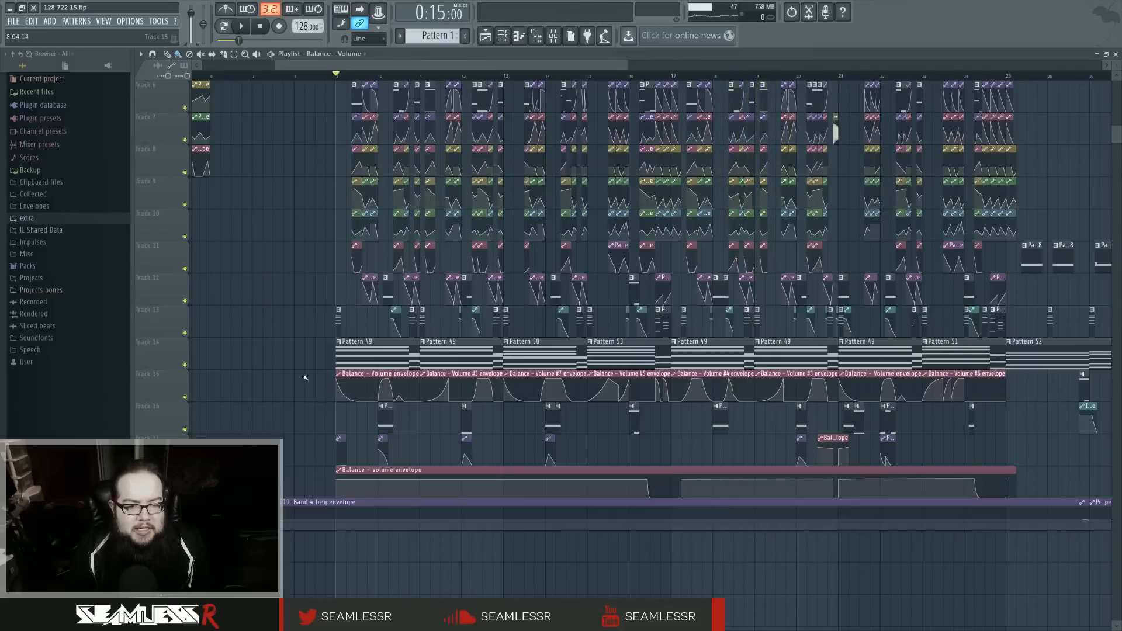
Step: Examine the chord notes of the first Pattern 49 clip in the piano roll and return to the playlist
{"action": "double_click", "coordinate": [391, 365]}
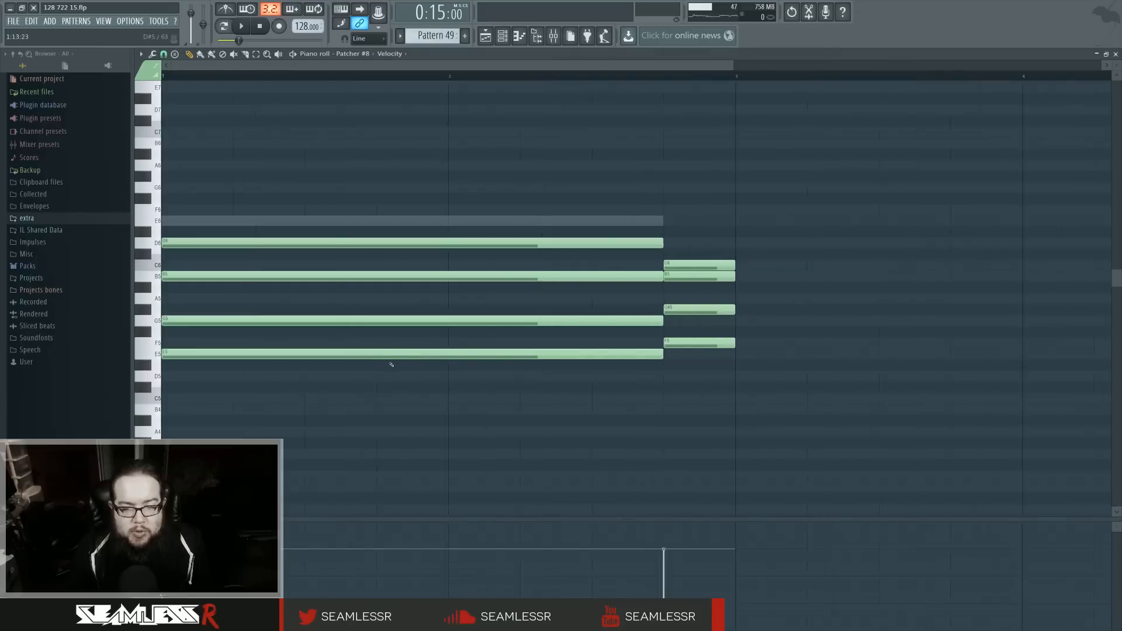
{"action": "key", "text": "F5"}
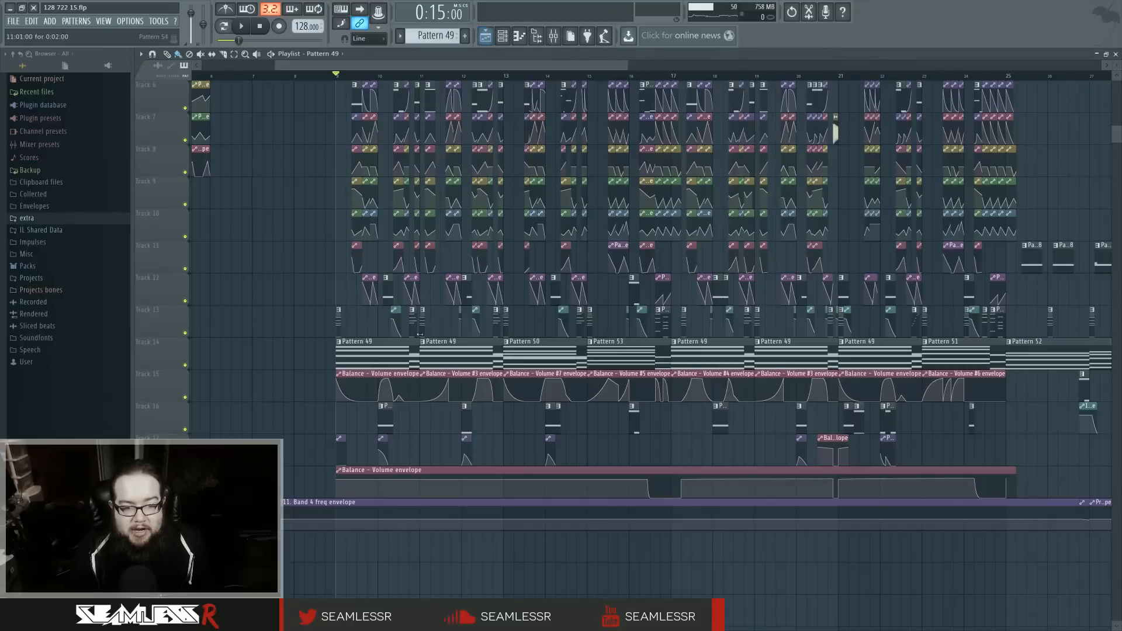
{"action": "left_click", "coordinate": [403, 374]}
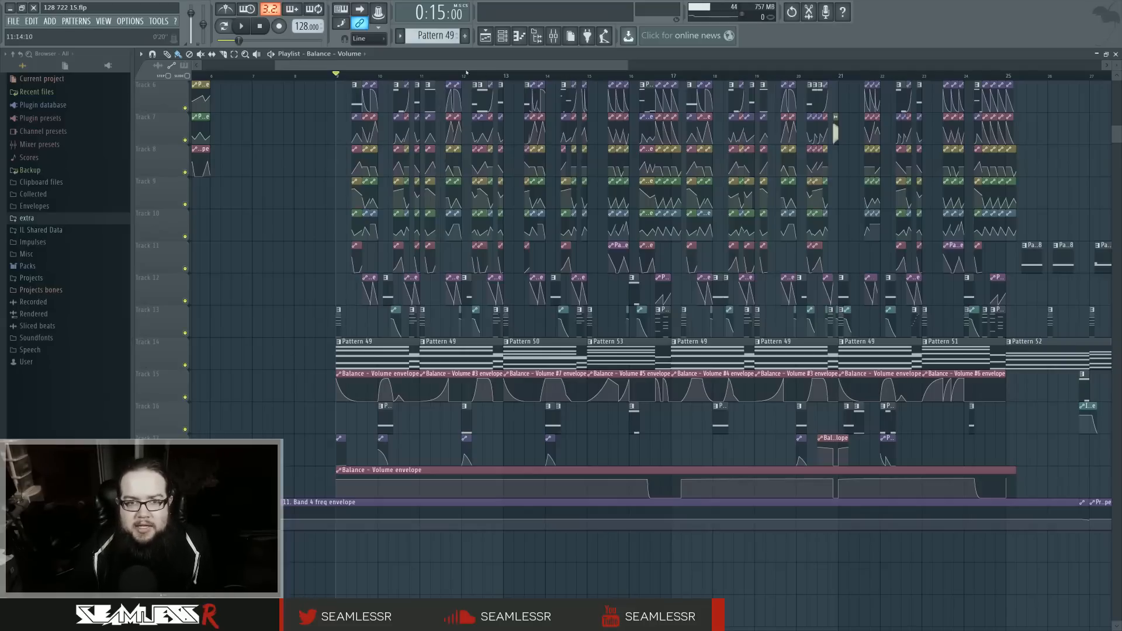
Step: Disable the Fruity Balance effect on Insert 30 in the mixer and play the section
{"action": "left_click", "coordinate": [504, 38]}
{"action": "left_click", "coordinate": [507, 40]}
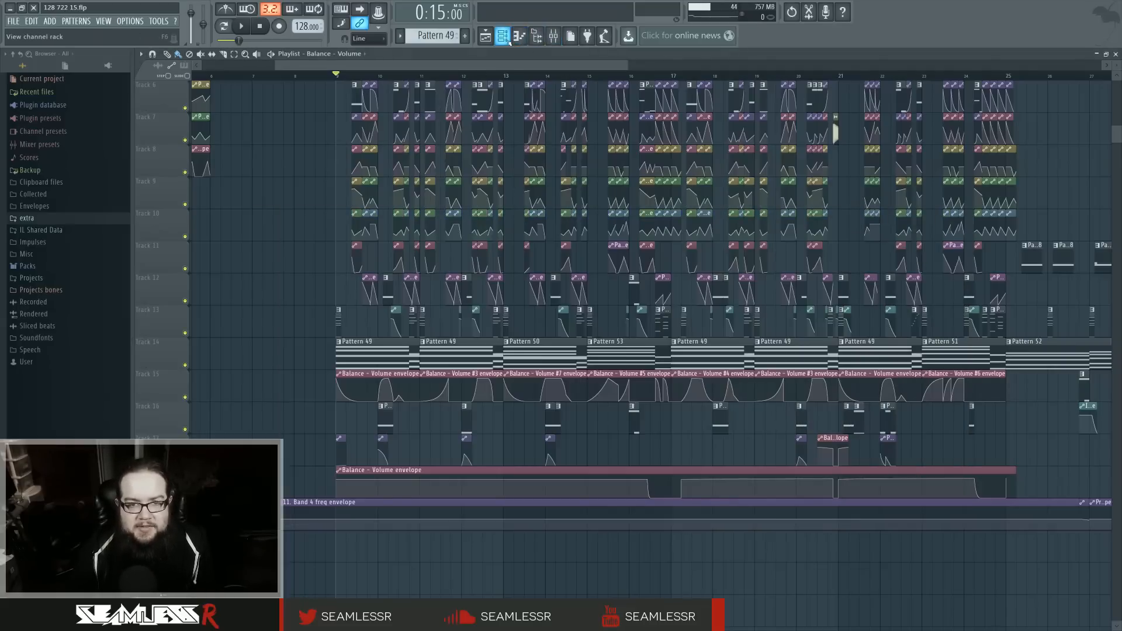
{"action": "left_click", "coordinate": [553, 35]}
{"action": "left_click", "coordinate": [553, 36]}
{"action": "left_click", "coordinate": [553, 36]}
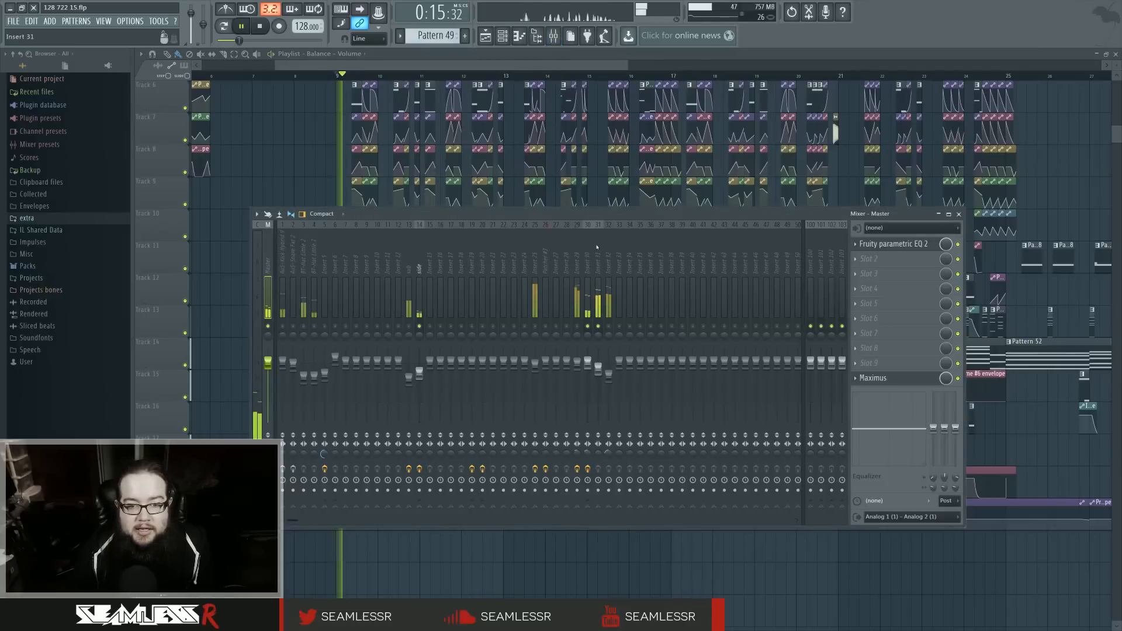
{"action": "left_click", "coordinate": [588, 269]}
{"action": "left_click", "coordinate": [958, 273]}
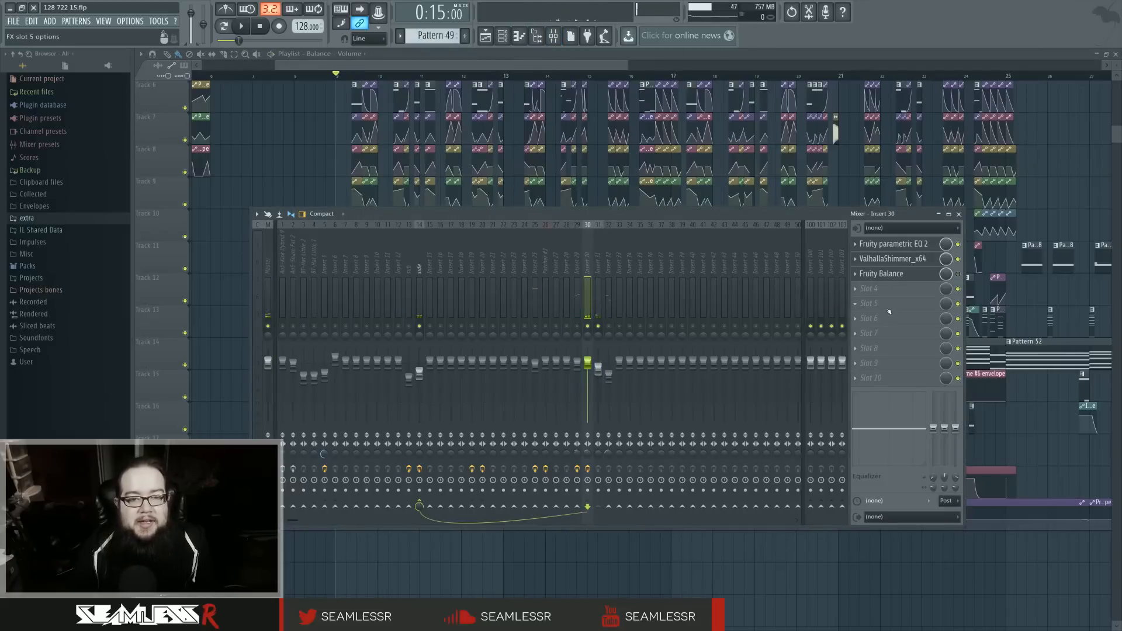
{"action": "key", "text": "space"}
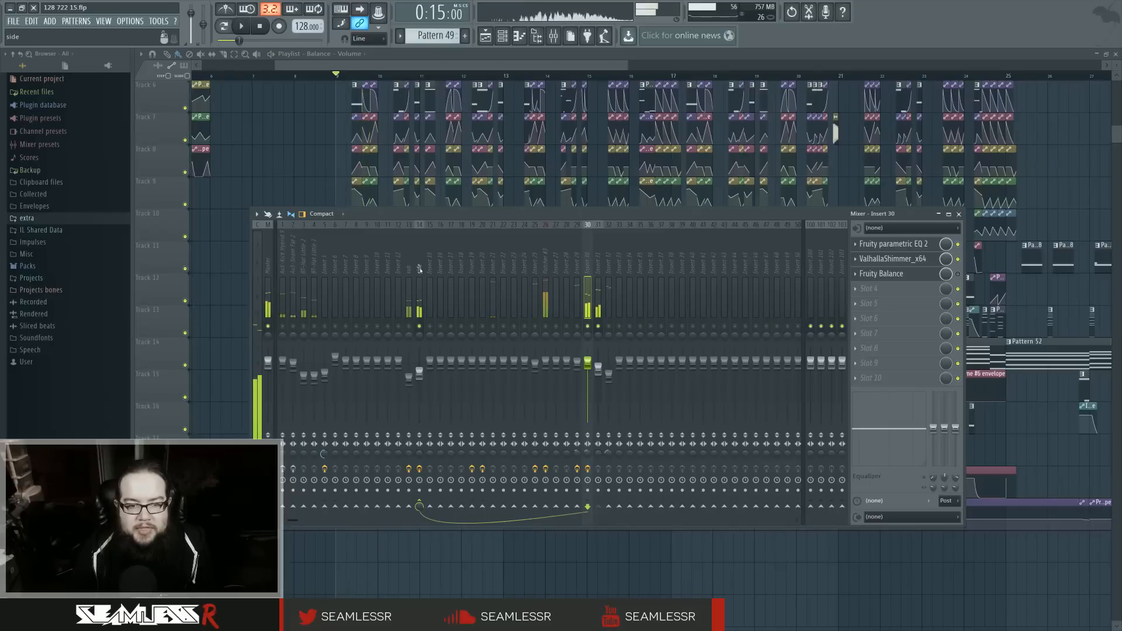
Step: Show the side mixer track's effects and play the section from bar 9 with the playlist in view
{"action": "left_click", "coordinate": [419, 269]}
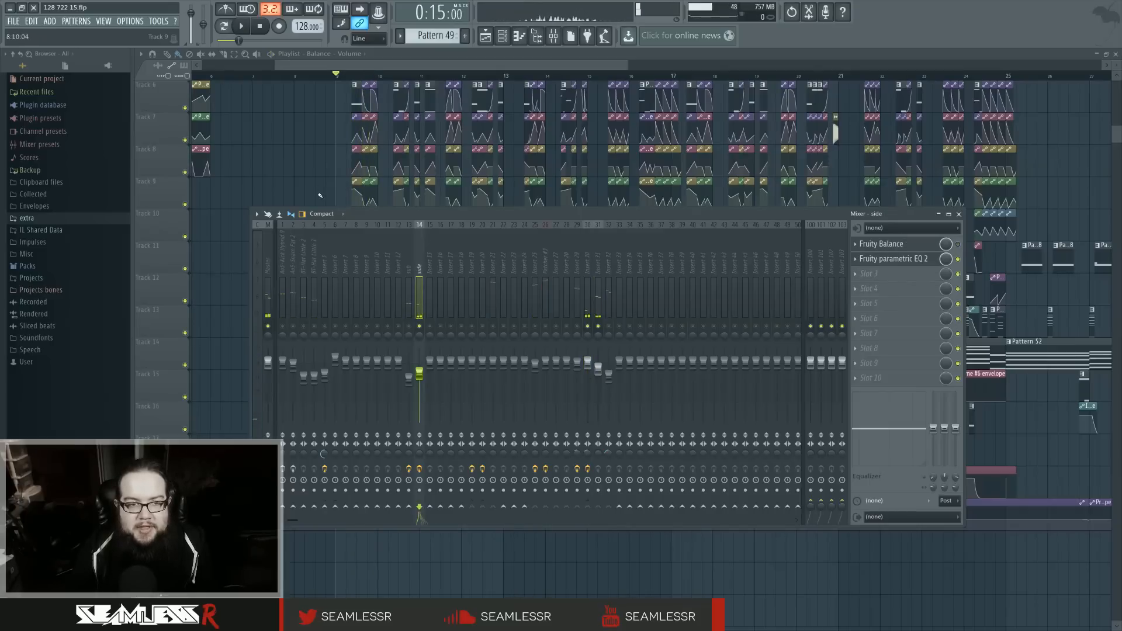
{"action": "key", "text": "space"}
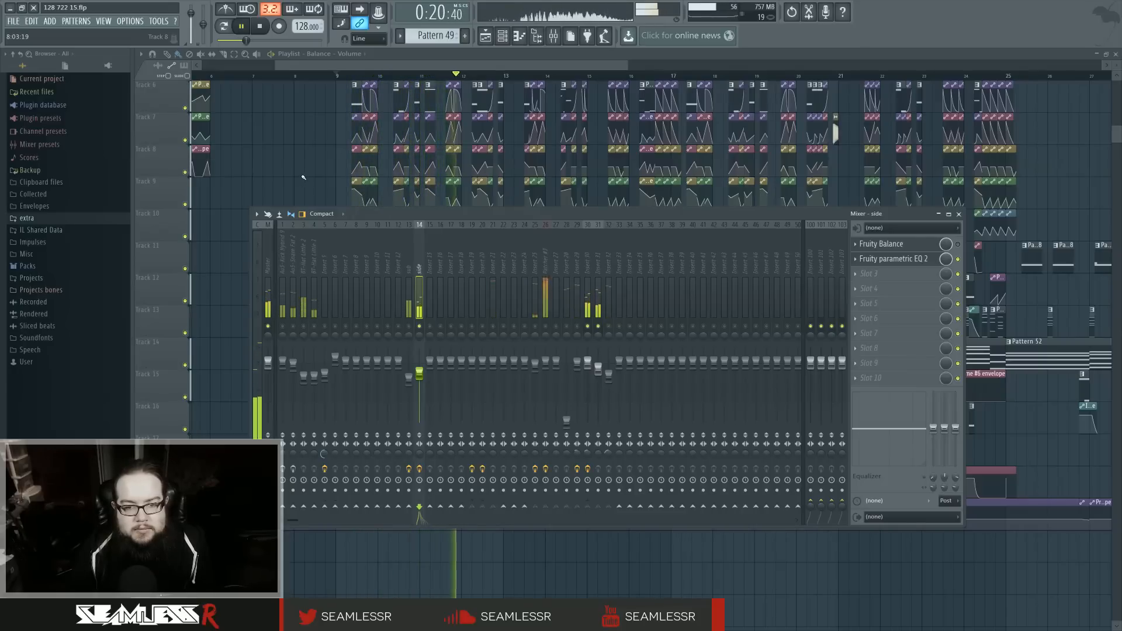
{"action": "right_click", "coordinate": [303, 178]}
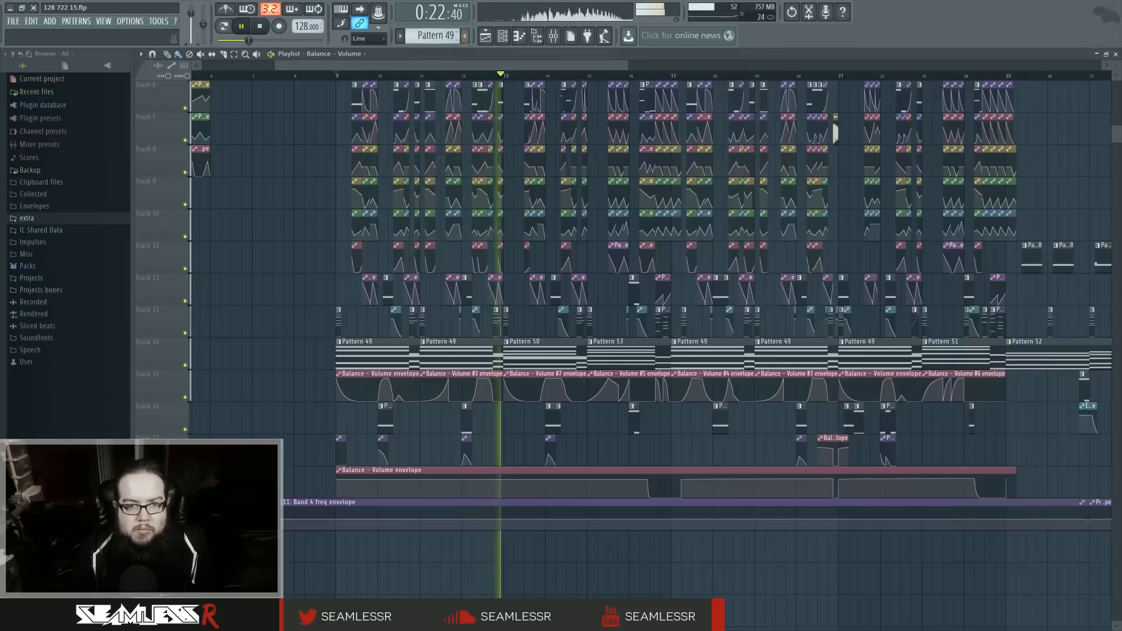
{"action": "left_click", "coordinate": [501, 40]}
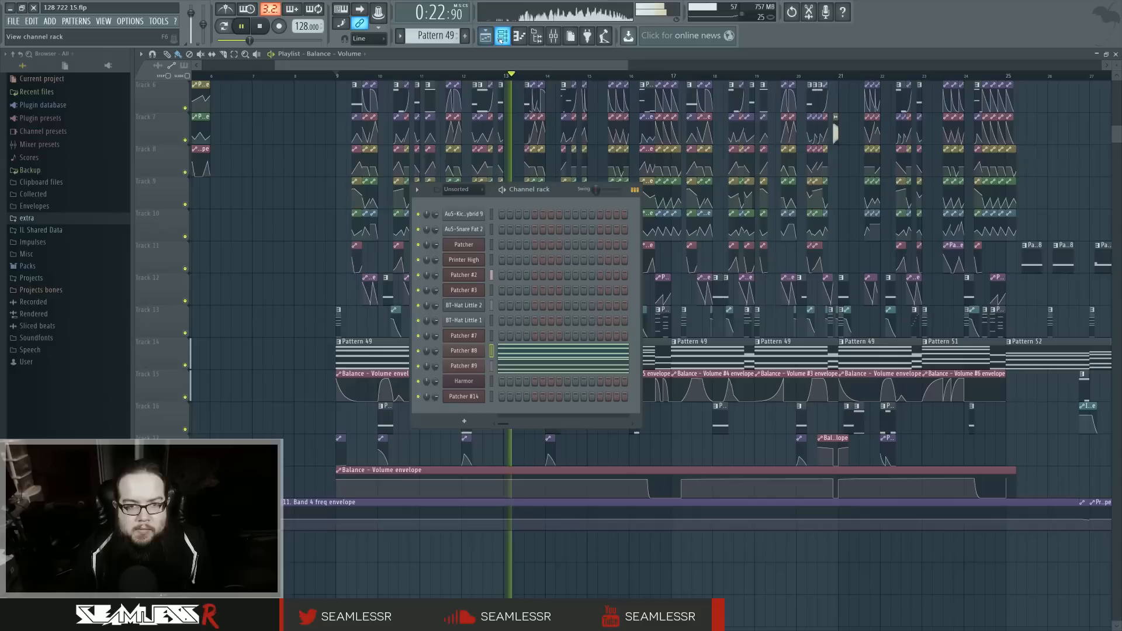
{"action": "left_click", "coordinate": [501, 39]}
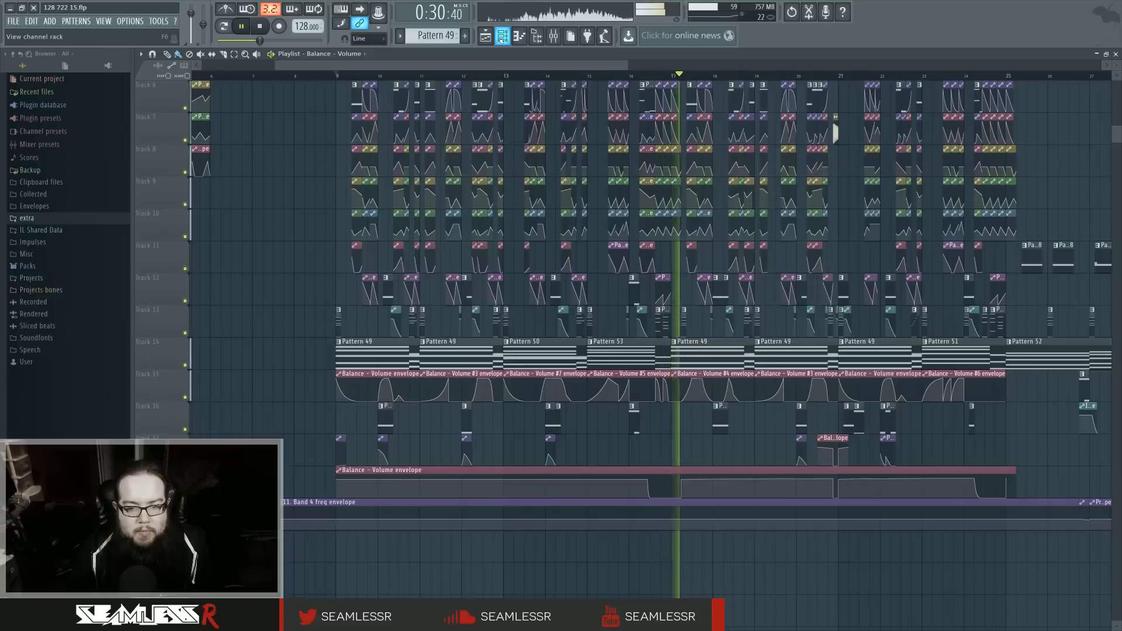
{"action": "key", "text": "space"}
Step: Show the channel rack and audition the section from bar 9 twice, checking the Patcher #8 and Patcher #9 channels
{"action": "left_click", "coordinate": [501, 37]}
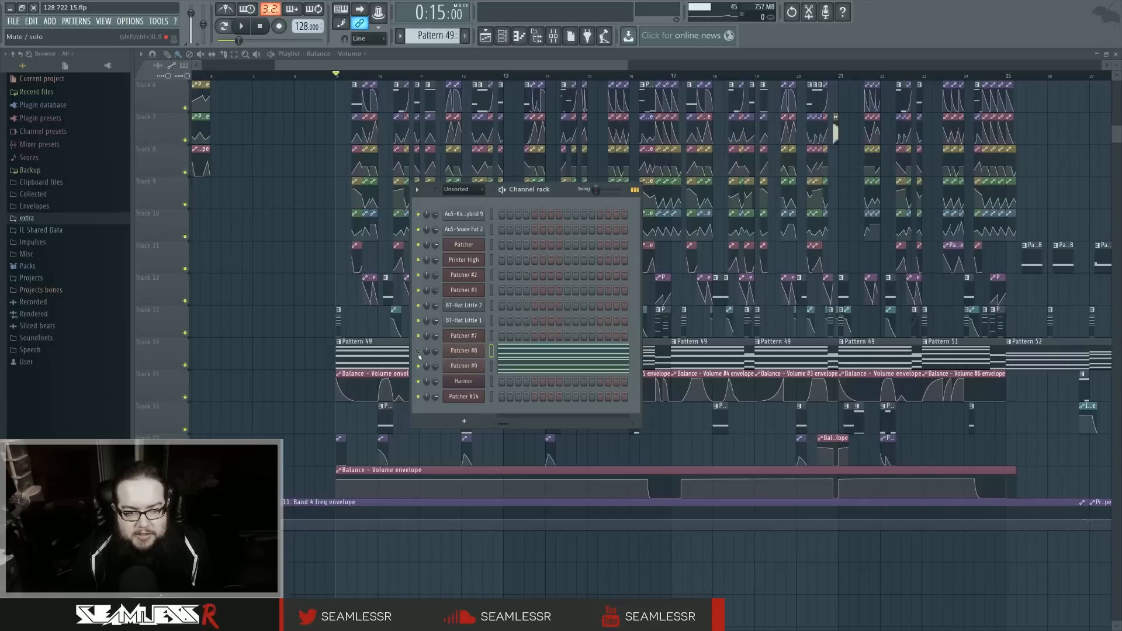
{"action": "key", "text": "space"}
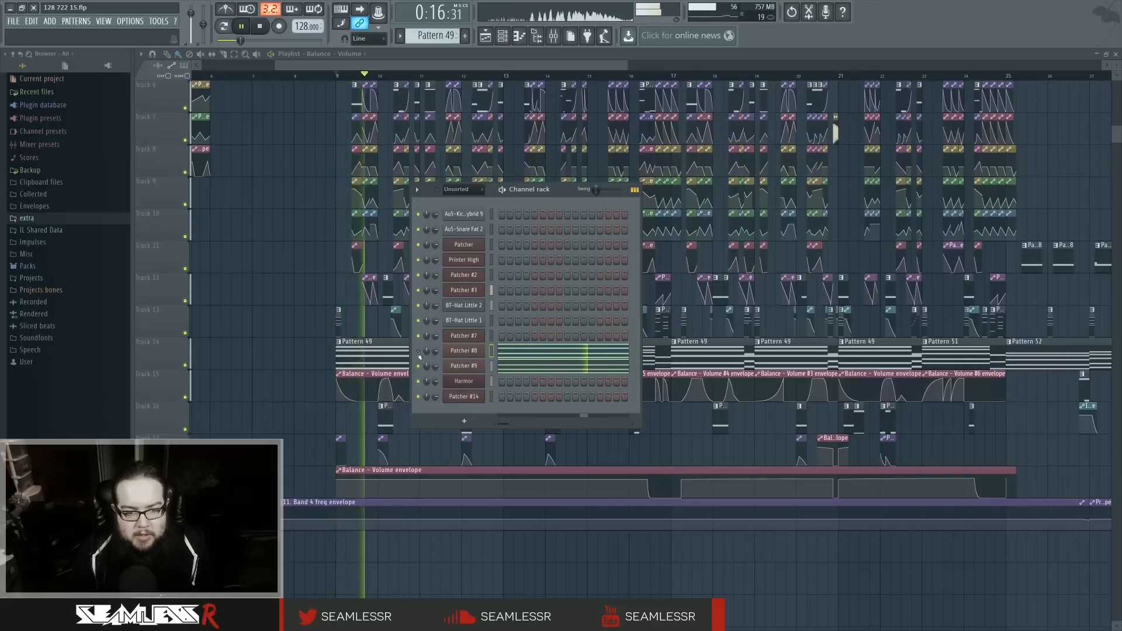
{"action": "key", "text": "space"}
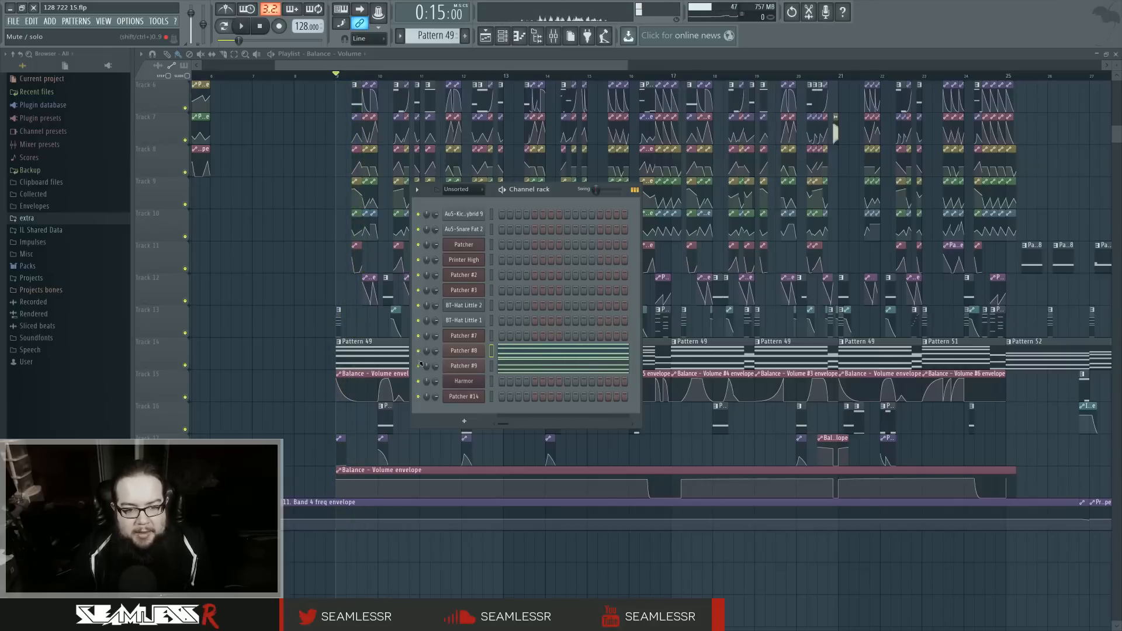
{"action": "key", "text": "space"}
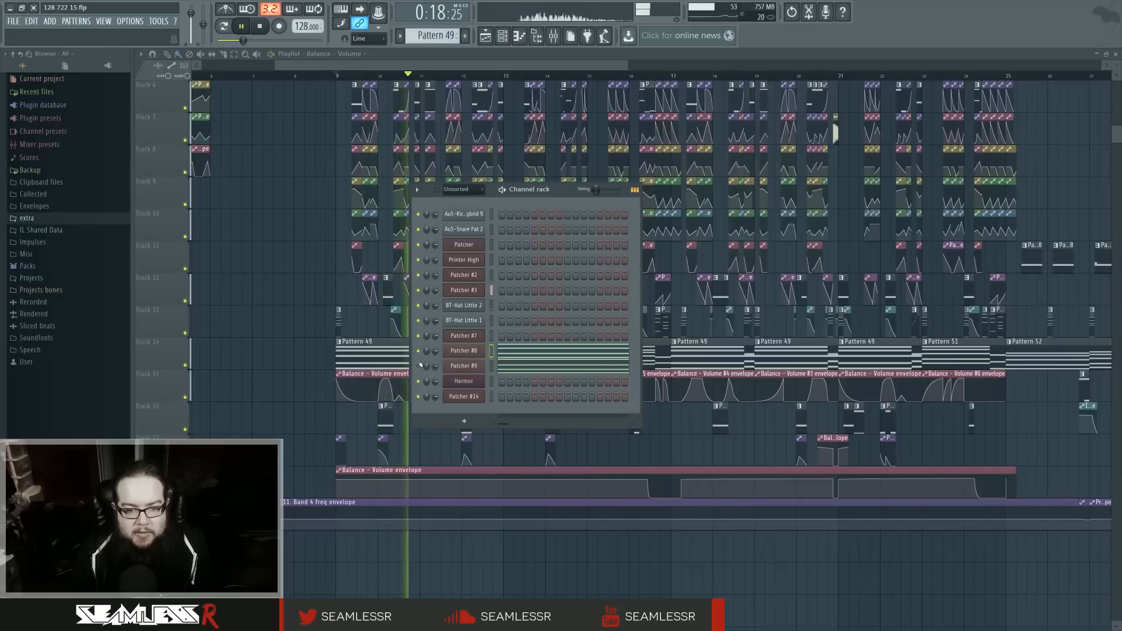
{"action": "key", "text": "space"}
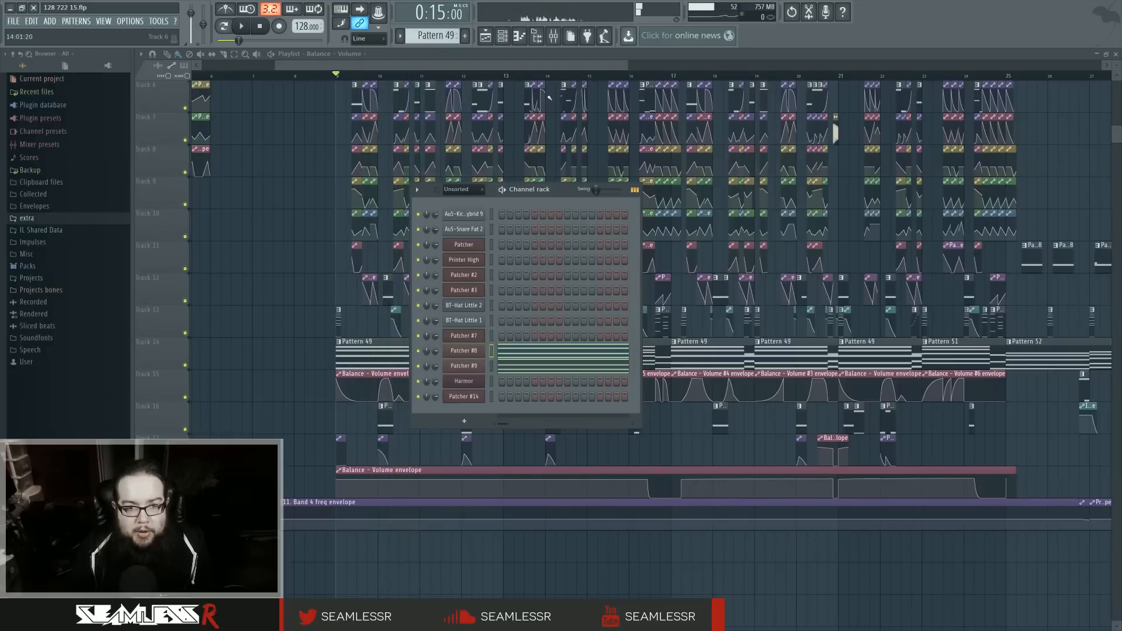
Step: Compare the routing and effect slots of Insert 30 and Insert 31 in the mixer
{"action": "left_click", "coordinate": [553, 35]}
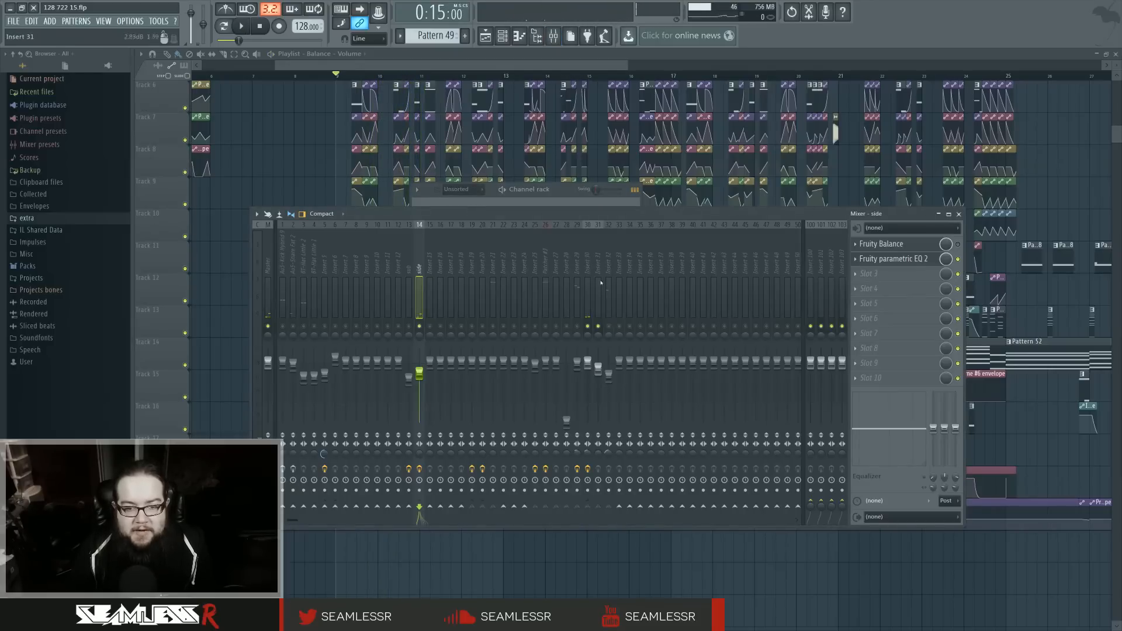
{"action": "left_click", "coordinate": [589, 266]}
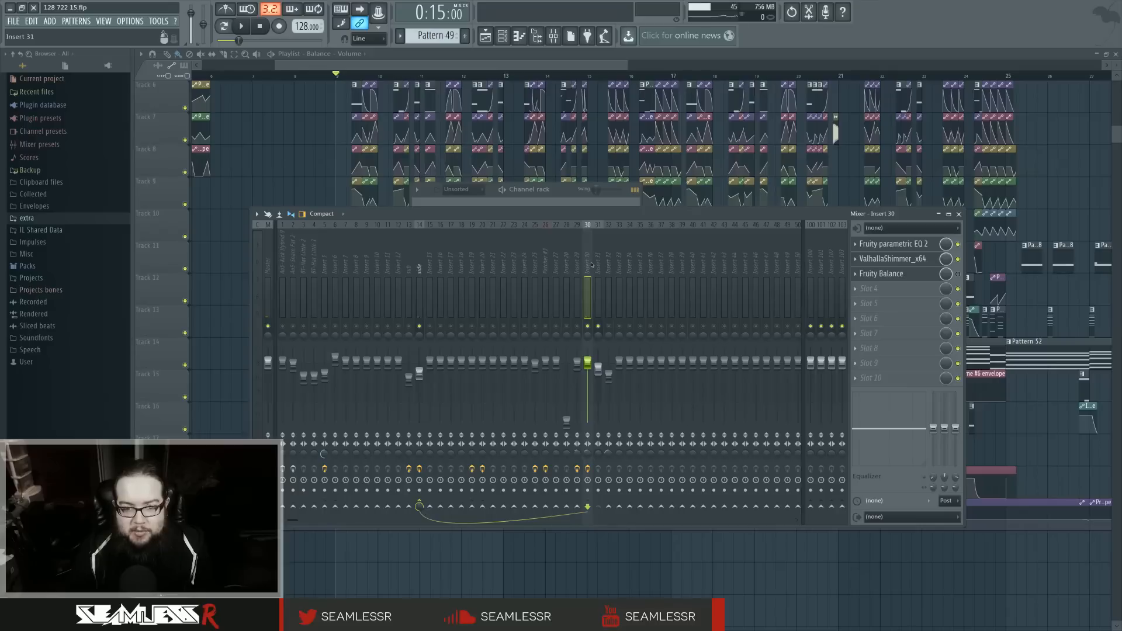
{"action": "left_click", "coordinate": [597, 267]}
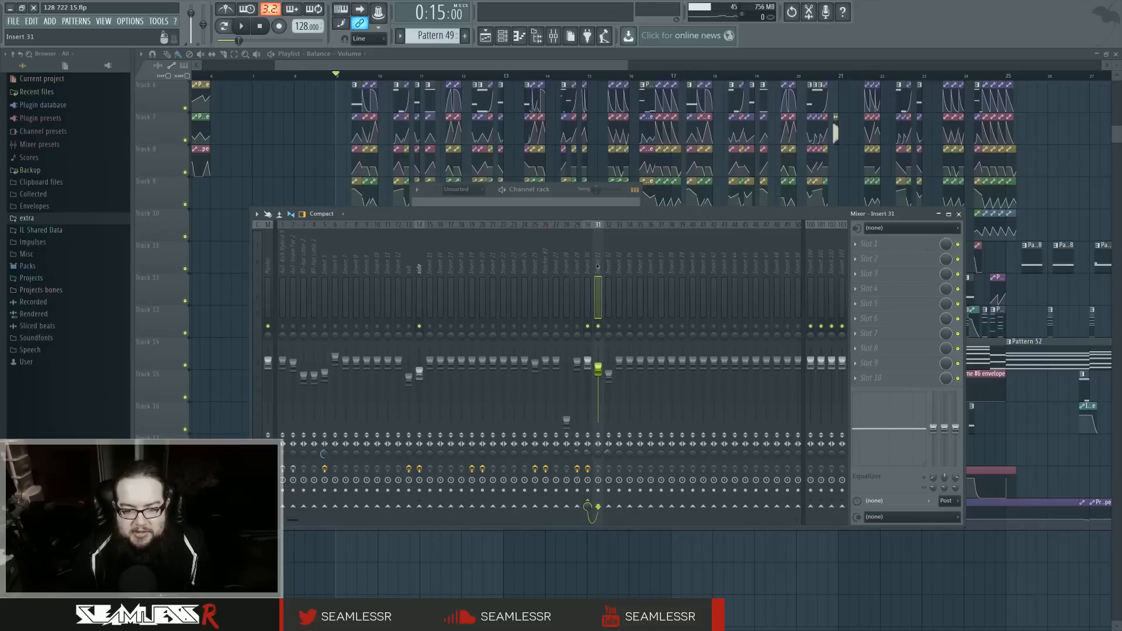
{"action": "left_click", "coordinate": [589, 266]}
{"action": "left_click", "coordinate": [596, 267]}
{"action": "left_click", "coordinate": [590, 266]}
{"action": "left_click", "coordinate": [597, 266]}
{"action": "left_click", "coordinate": [589, 265]}
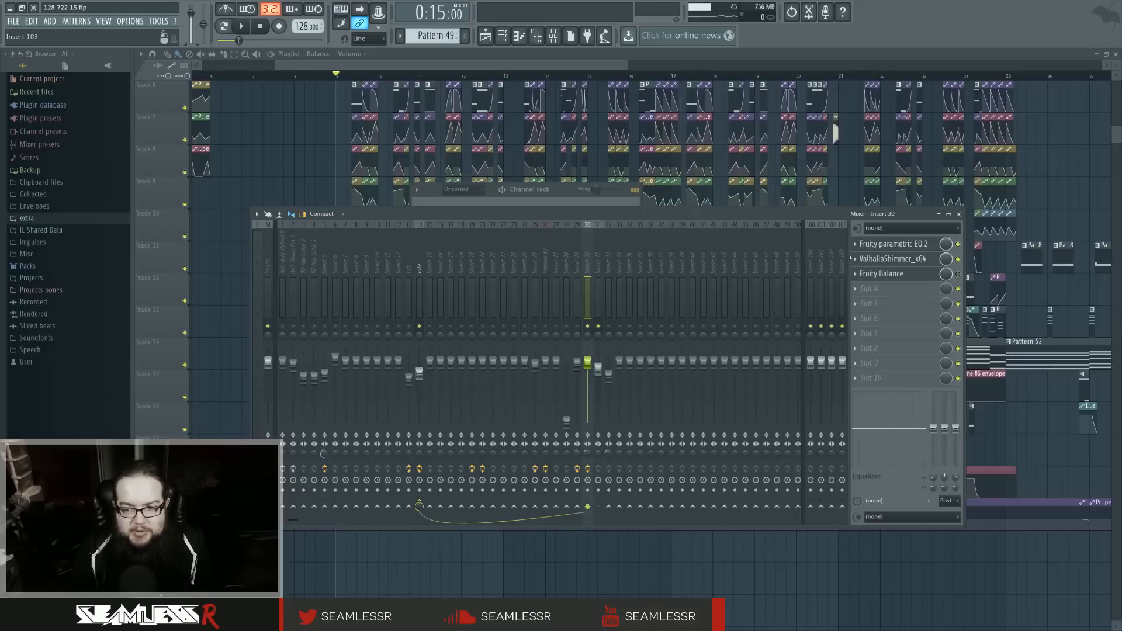
Step: Open the ValhallaShimmer reverb on Insert 30 to examine its settings and play the section from bar 9
{"action": "left_click", "coordinate": [871, 258]}
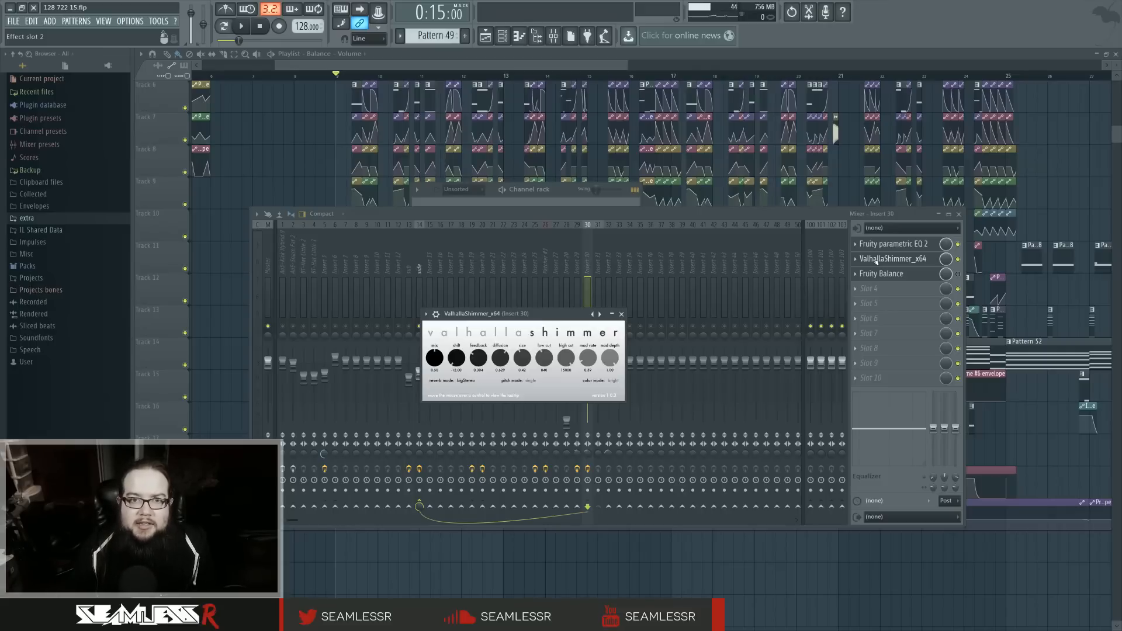
{"action": "left_click_drag", "start_coordinate": [567, 314], "coordinate": [630, 328]}
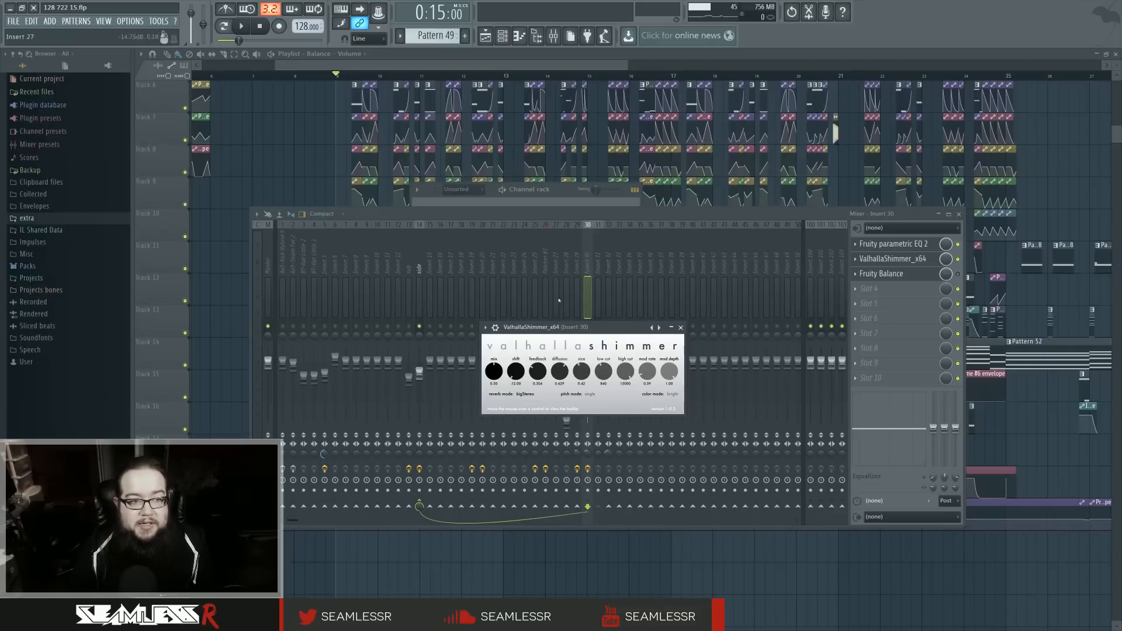
{"action": "left_click_drag", "start_coordinate": [131, 189], "coordinate": [95, 191]}
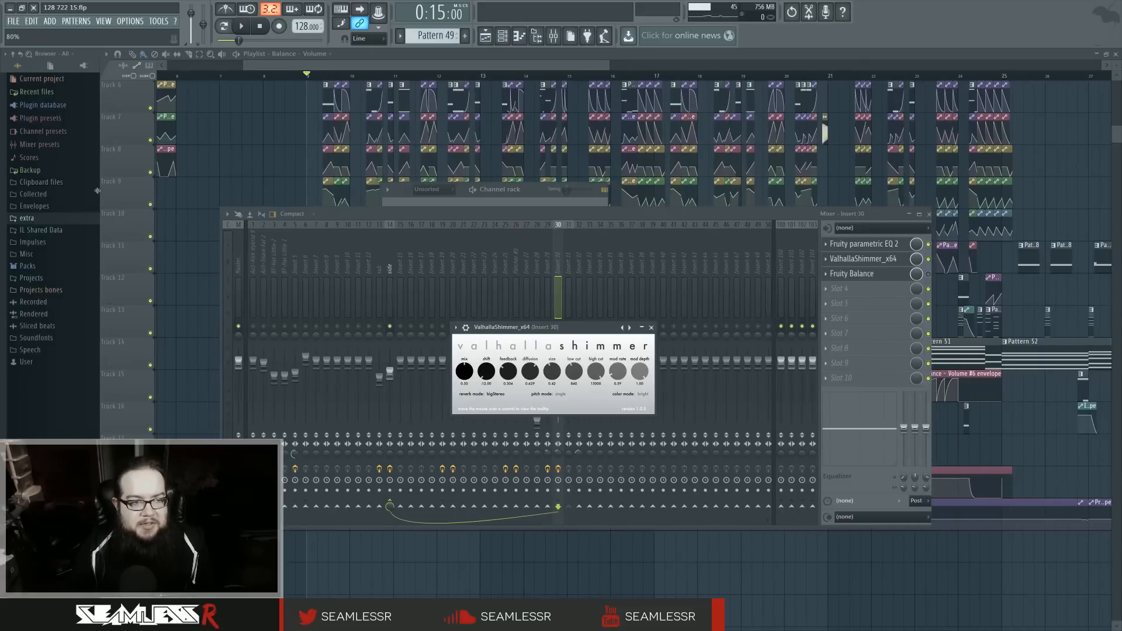
{"action": "left_click_drag", "start_coordinate": [589, 329], "coordinate": [595, 328]}
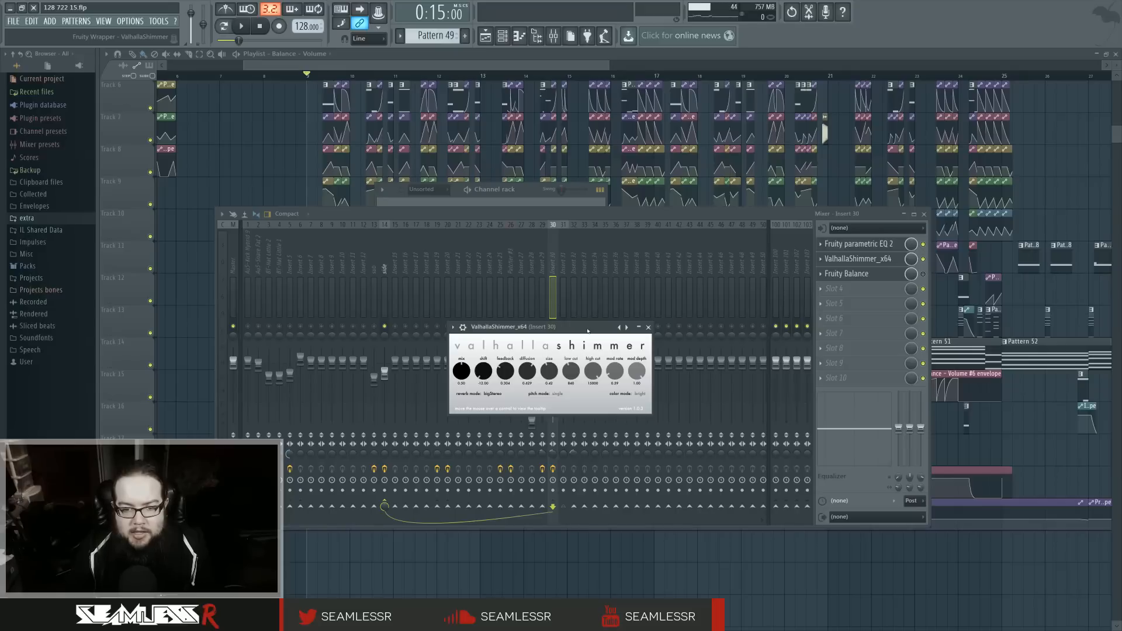
{"action": "left_click_drag", "start_coordinate": [587, 331], "coordinate": [587, 331]}
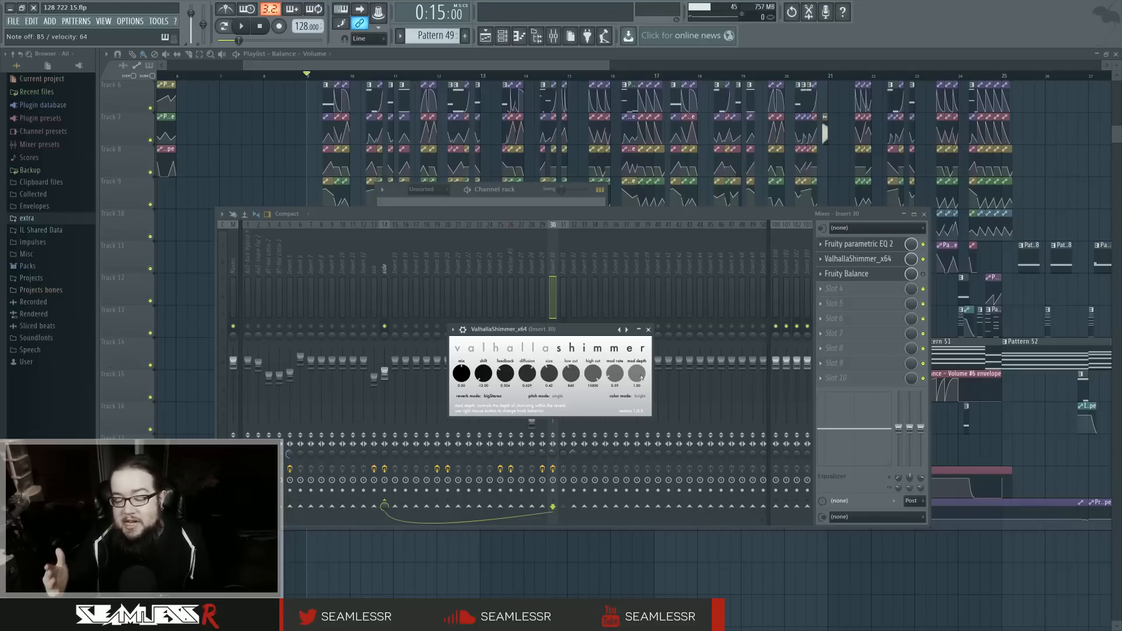
{"action": "key", "text": "space"}
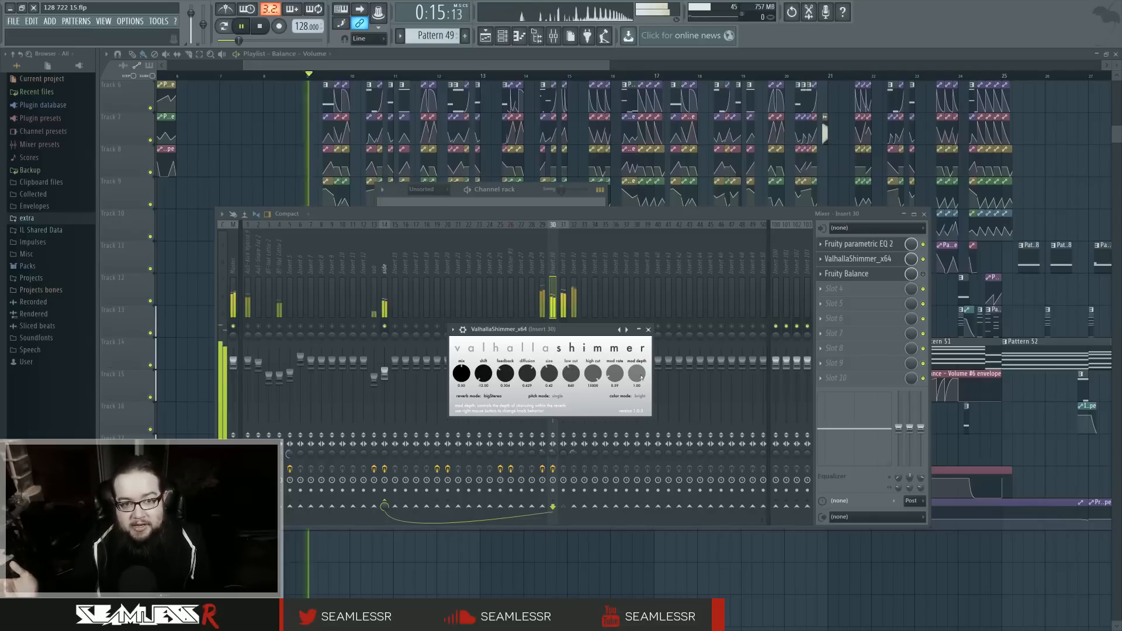
{"action": "key", "text": "space"}
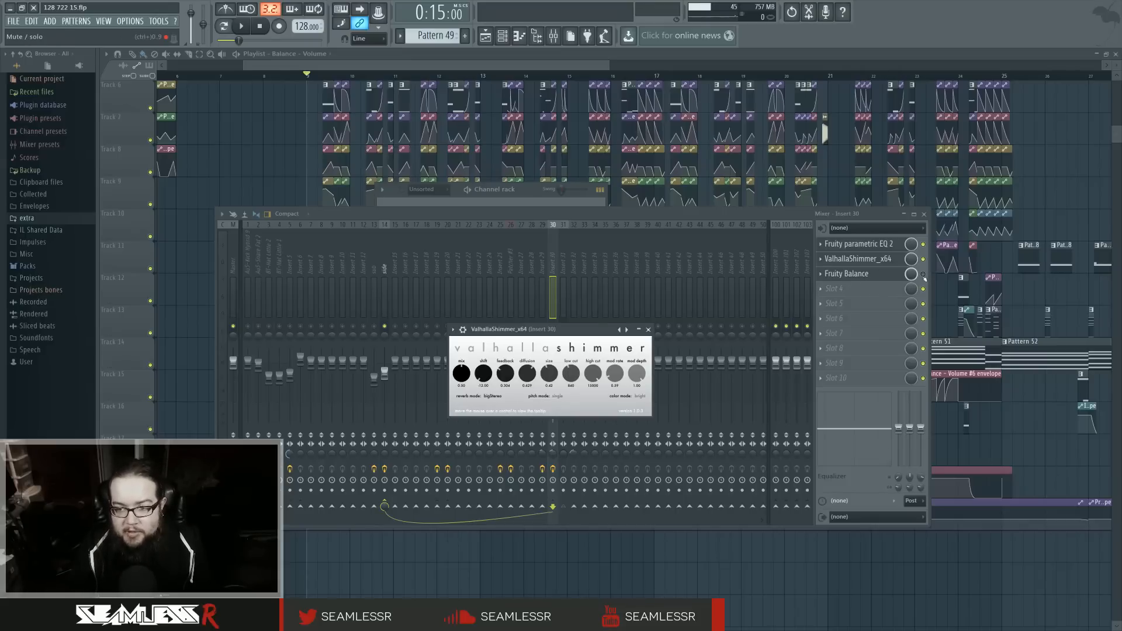
Step: Close ValhallaShimmer, bring up the side track's effects, and play the section from bar 9 twice while watching the mixer levels
{"action": "key", "text": "Escape"}
{"action": "left_click", "coordinate": [386, 266]}
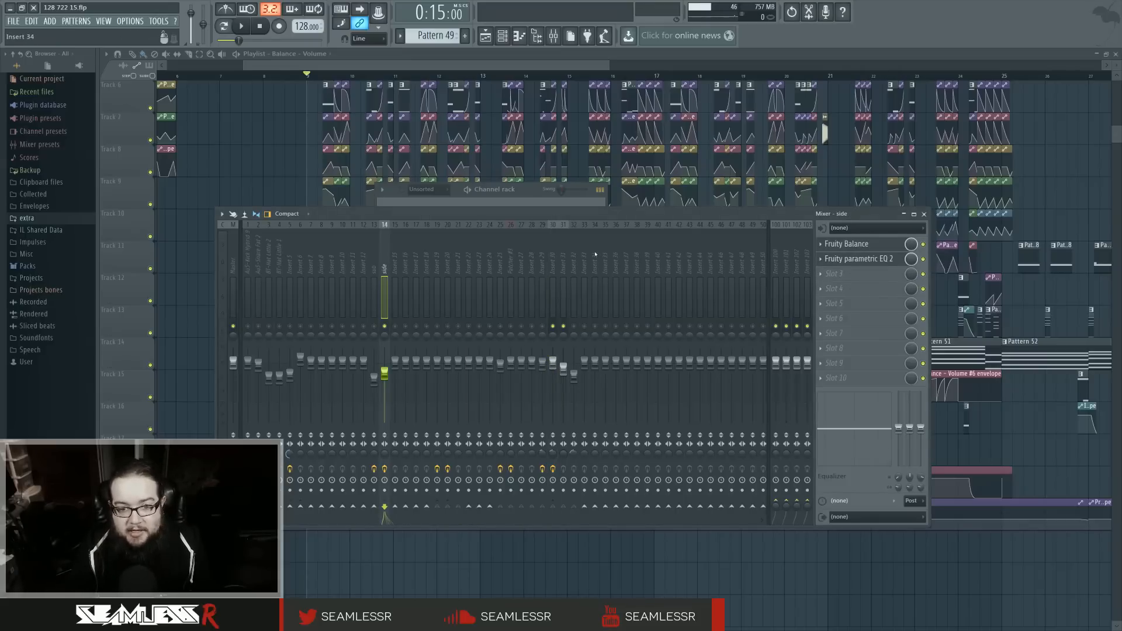
{"action": "key", "text": "space"}
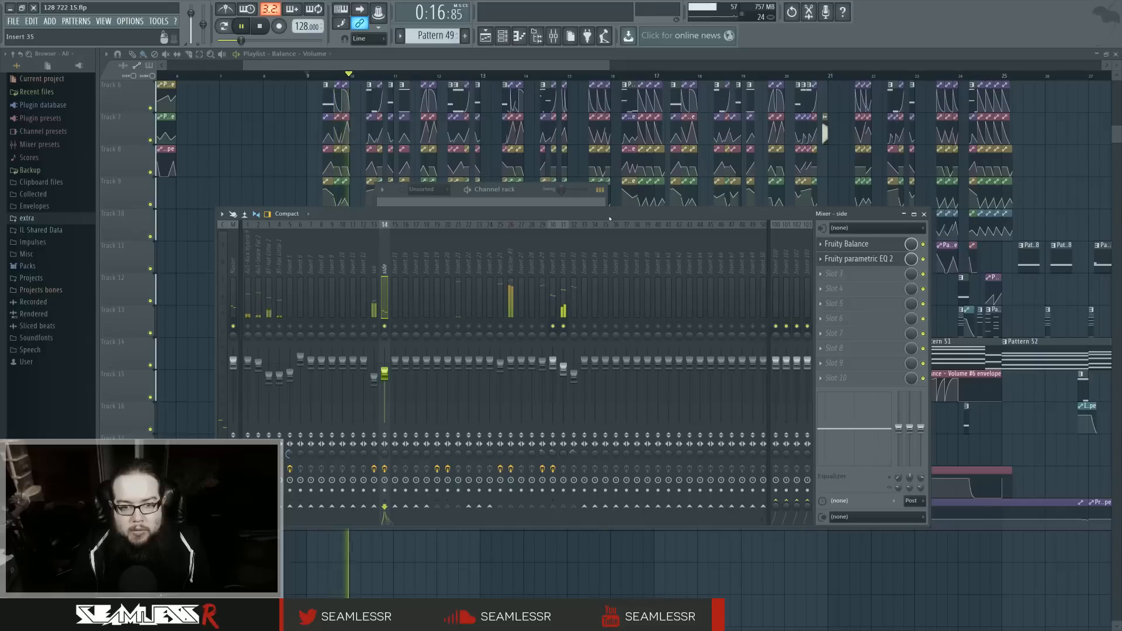
{"action": "key", "text": "space"}
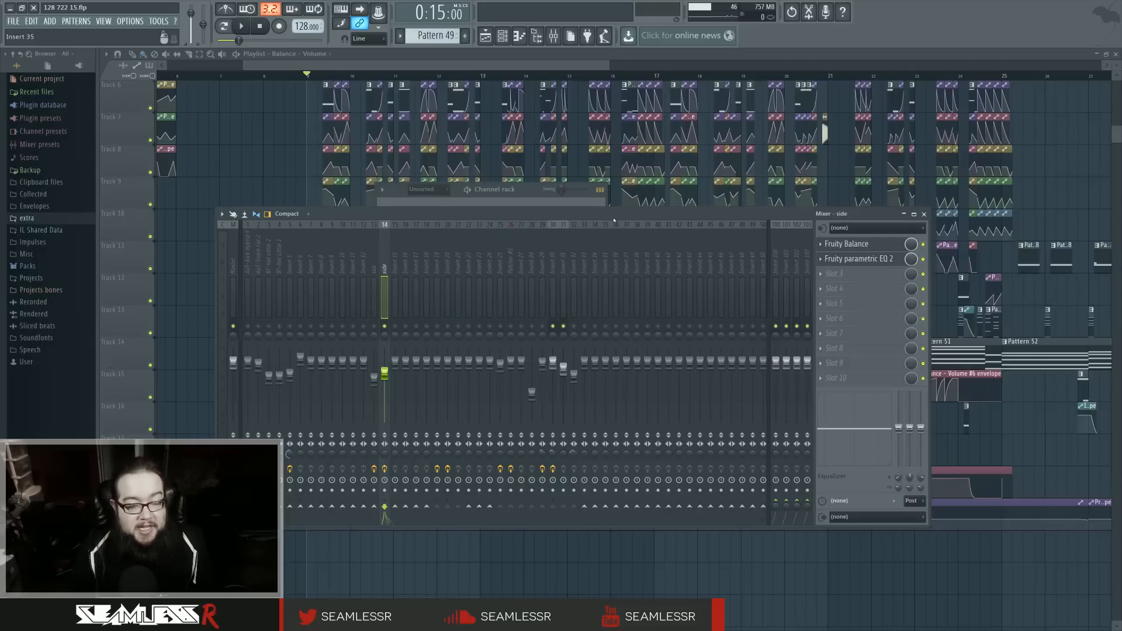
{"action": "key", "text": "space"}
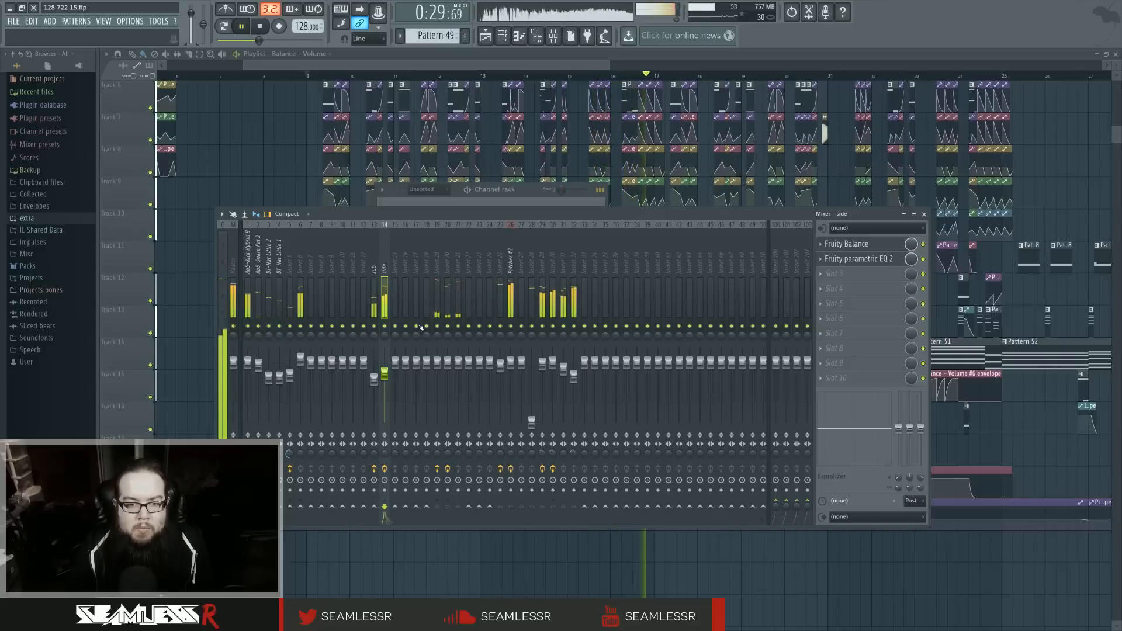
{"action": "key", "text": "space"}
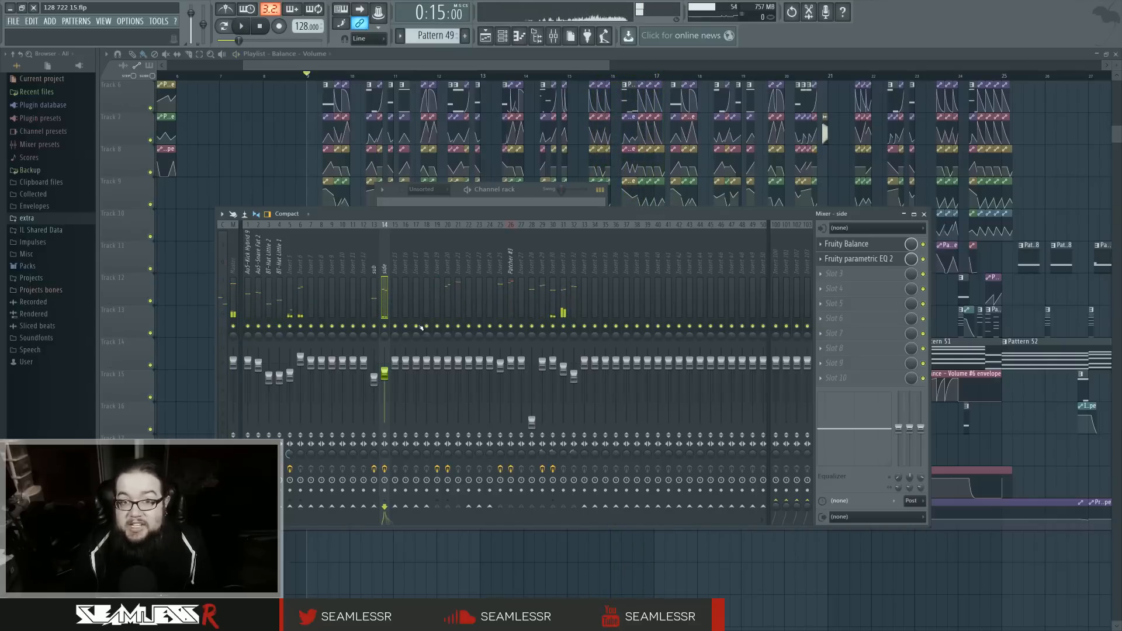
Step: Show the channel rack and compare the Patcher #8 and Patcher #9 maps and their mixer routing
{"action": "key", "text": "F6"}
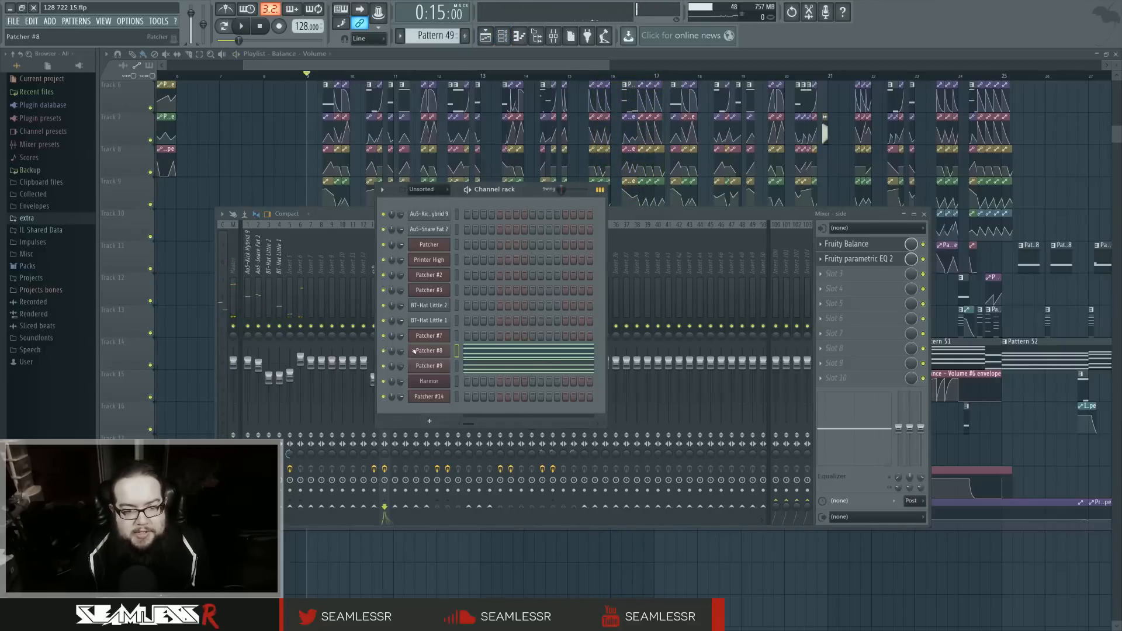
{"action": "left_click", "coordinate": [414, 350]}
{"action": "left_click", "coordinate": [469, 406]}
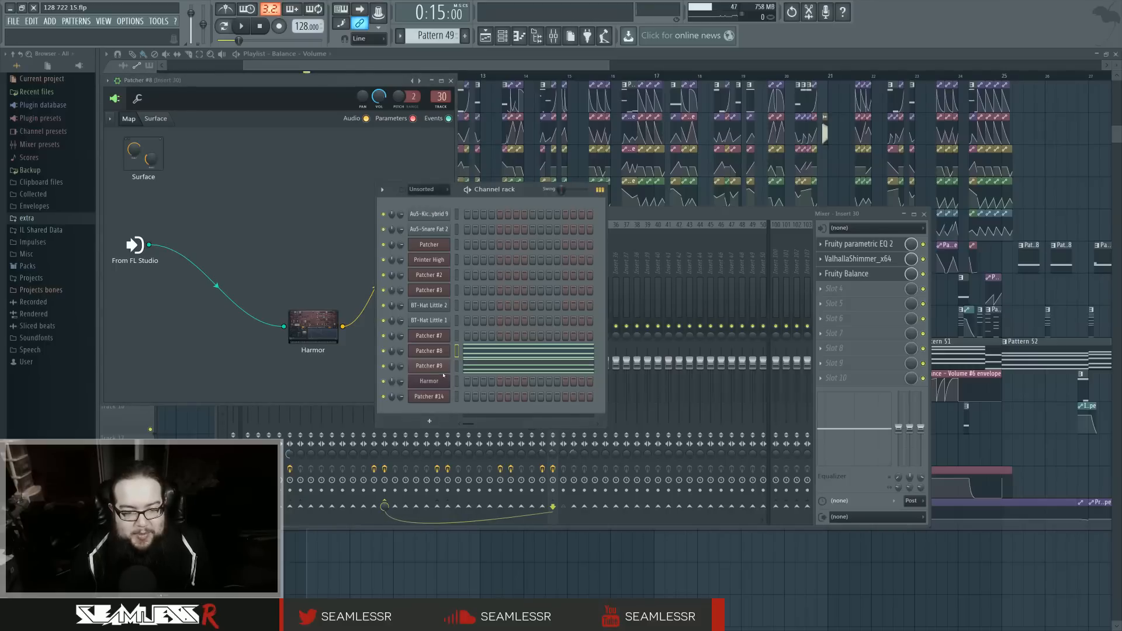
{"action": "left_click", "coordinate": [431, 367]}
{"action": "left_click", "coordinate": [486, 409]}
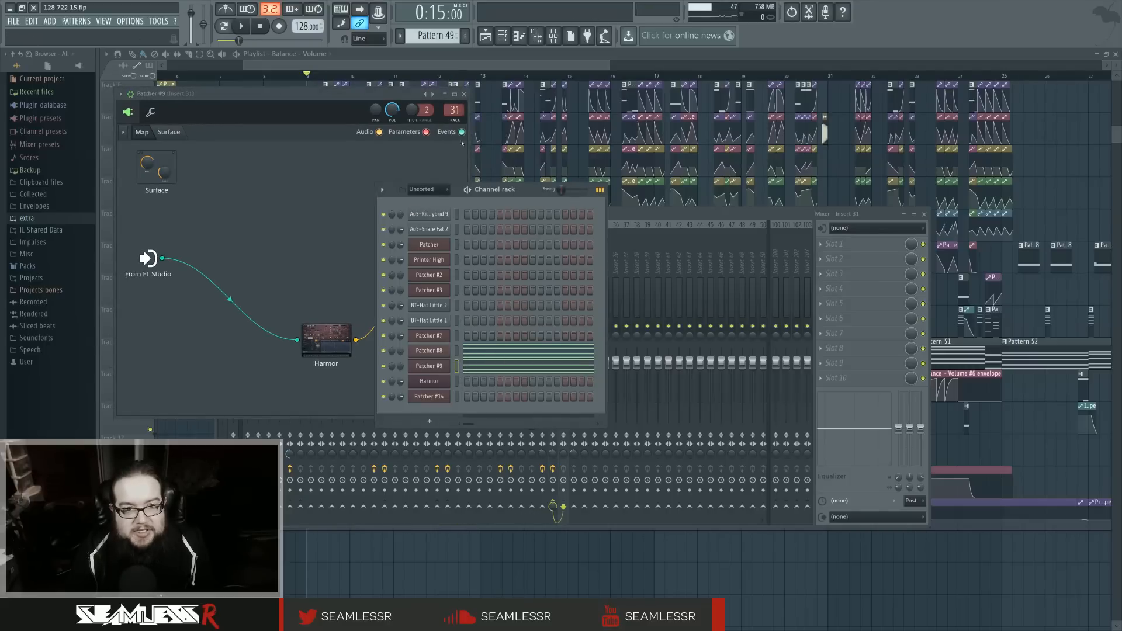
{"action": "left_click", "coordinate": [438, 366]}
{"action": "left_click", "coordinate": [443, 352]}
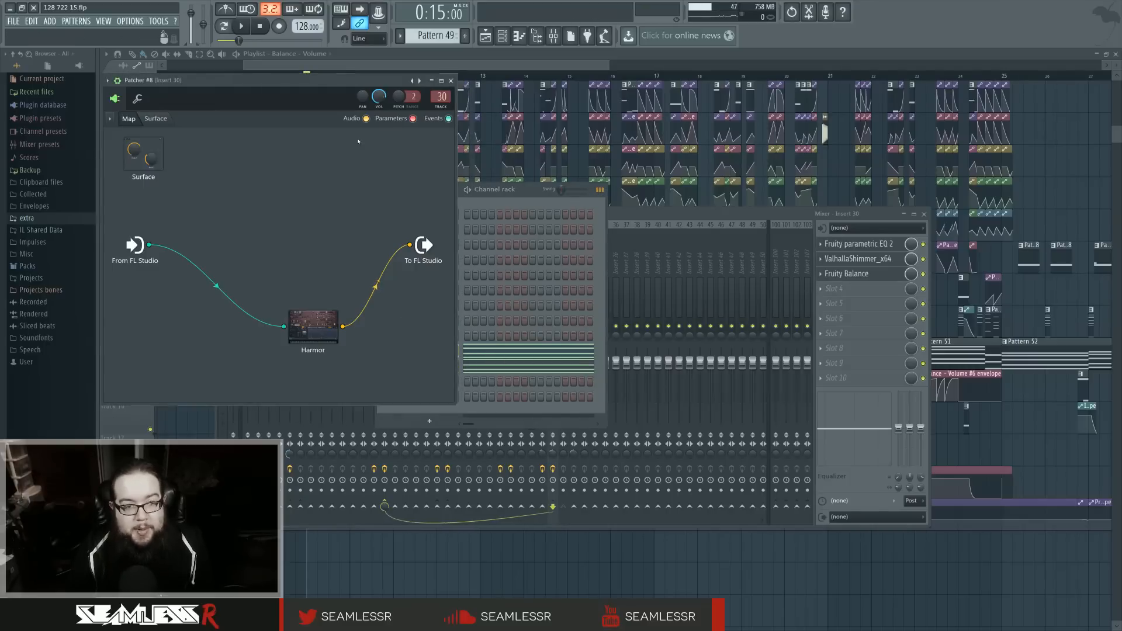
Step: Reposition the Patcher #8 window over the mixer and open its Harmor synthesizer
{"action": "left_click_drag", "start_coordinate": [378, 81], "coordinate": [561, 167]}
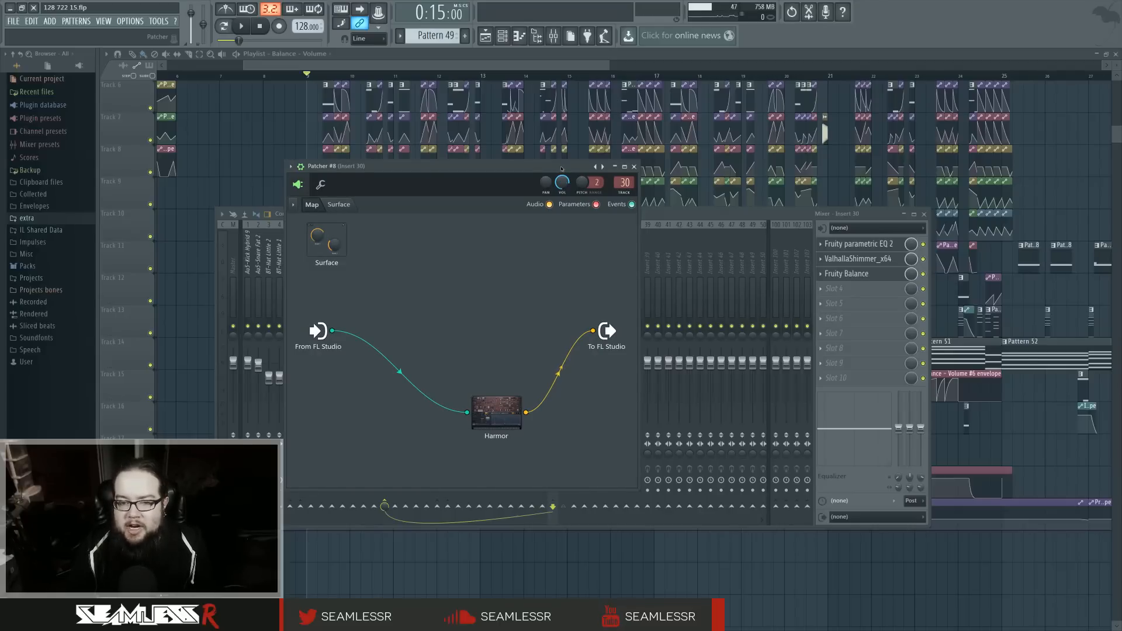
{"action": "left_click_drag", "start_coordinate": [561, 168], "coordinate": [537, 170]}
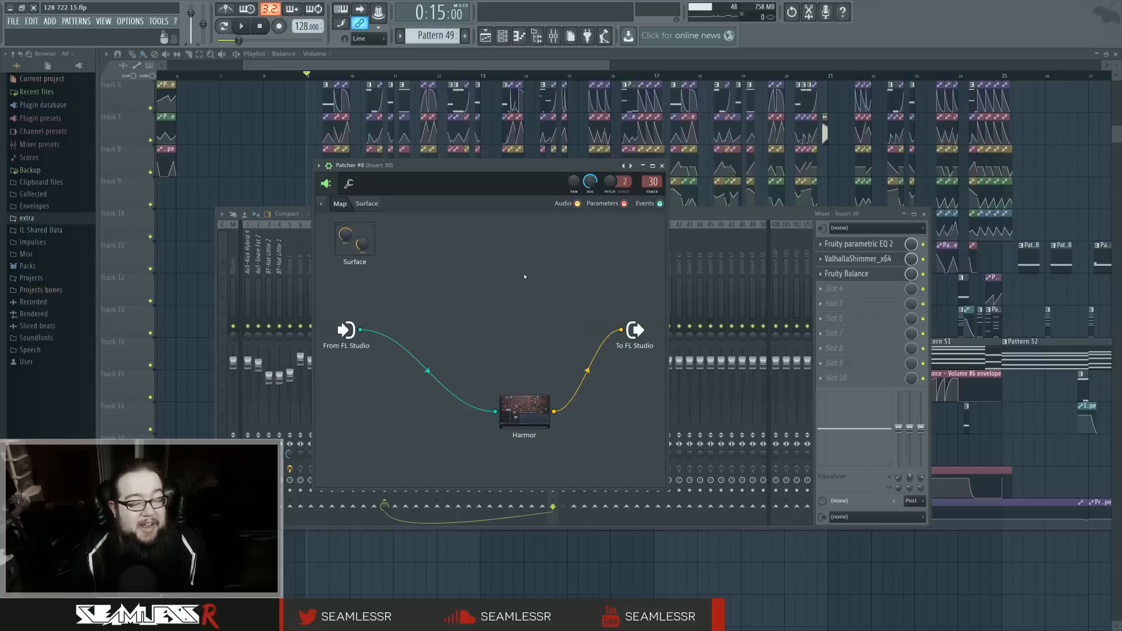
{"action": "double_click", "coordinate": [531, 401]}
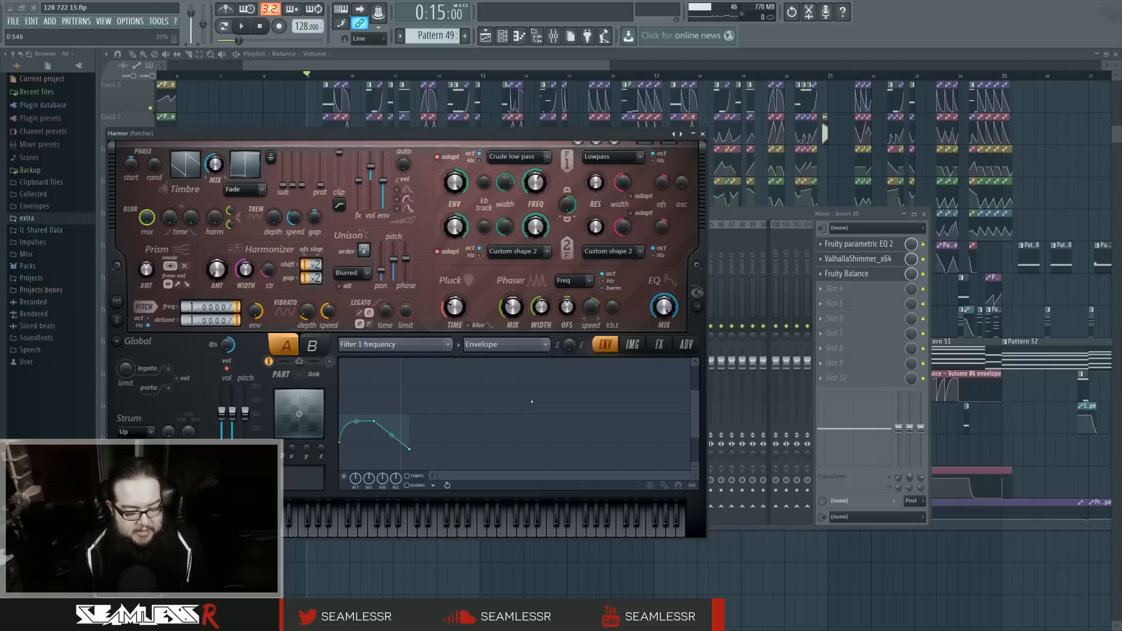
Step: Disable Fruity Balance on Insert 30, check the side track's effects, and audition Patcher #8 with test notes
{"action": "left_click_drag", "start_coordinate": [849, 257], "coordinate": [852, 255]}
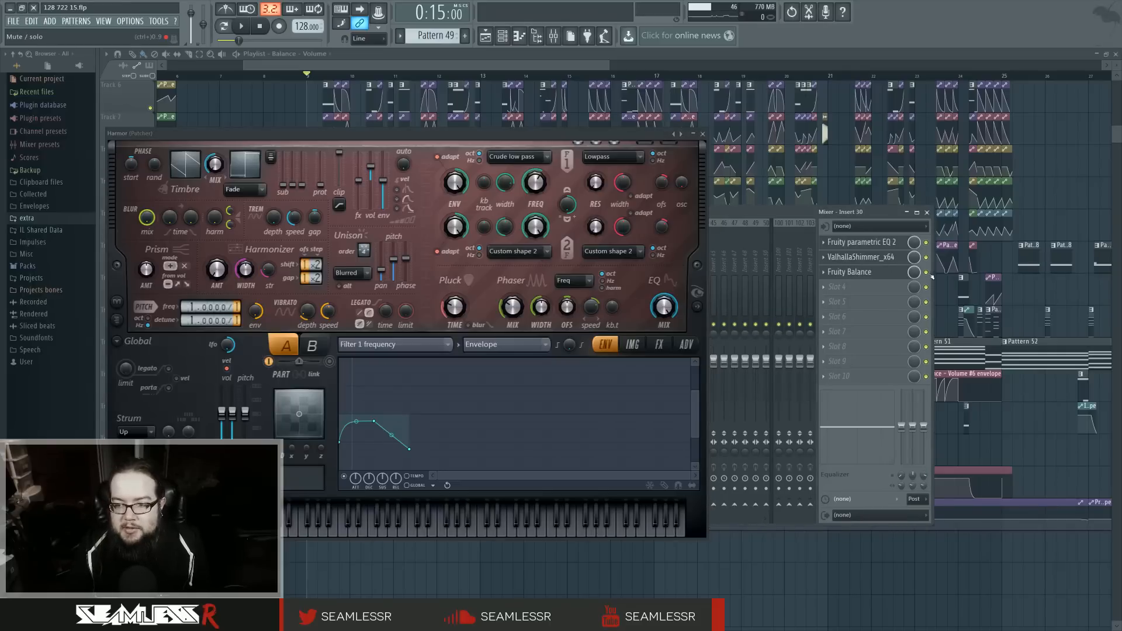
{"action": "left_click", "coordinate": [927, 272]}
{"action": "left_click", "coordinate": [702, 135]}
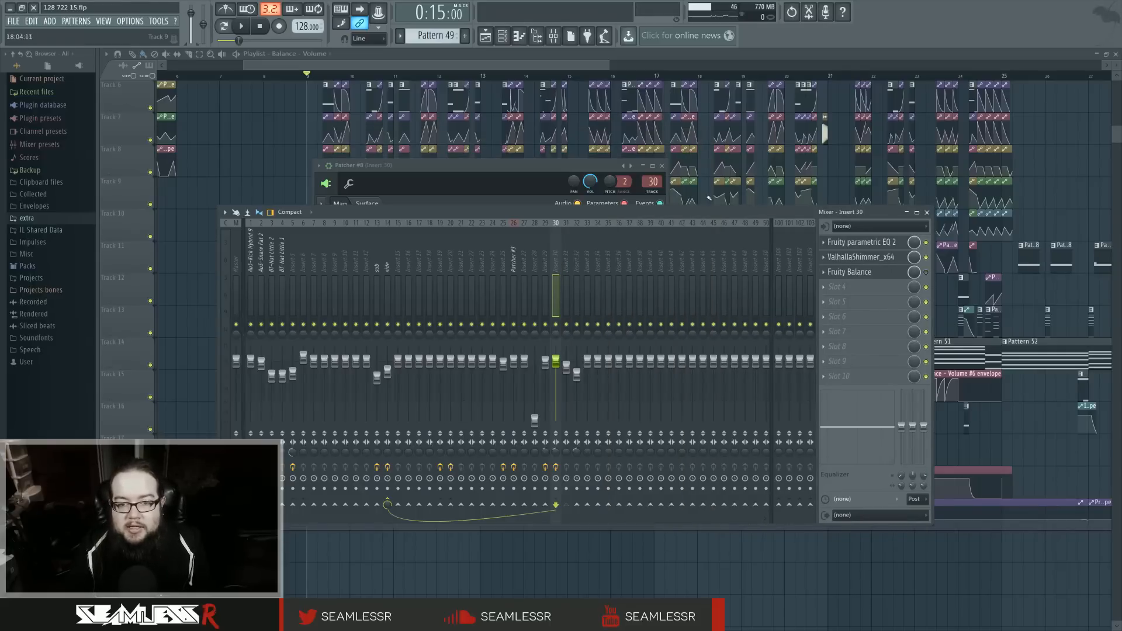
{"action": "left_click", "coordinate": [388, 266]}
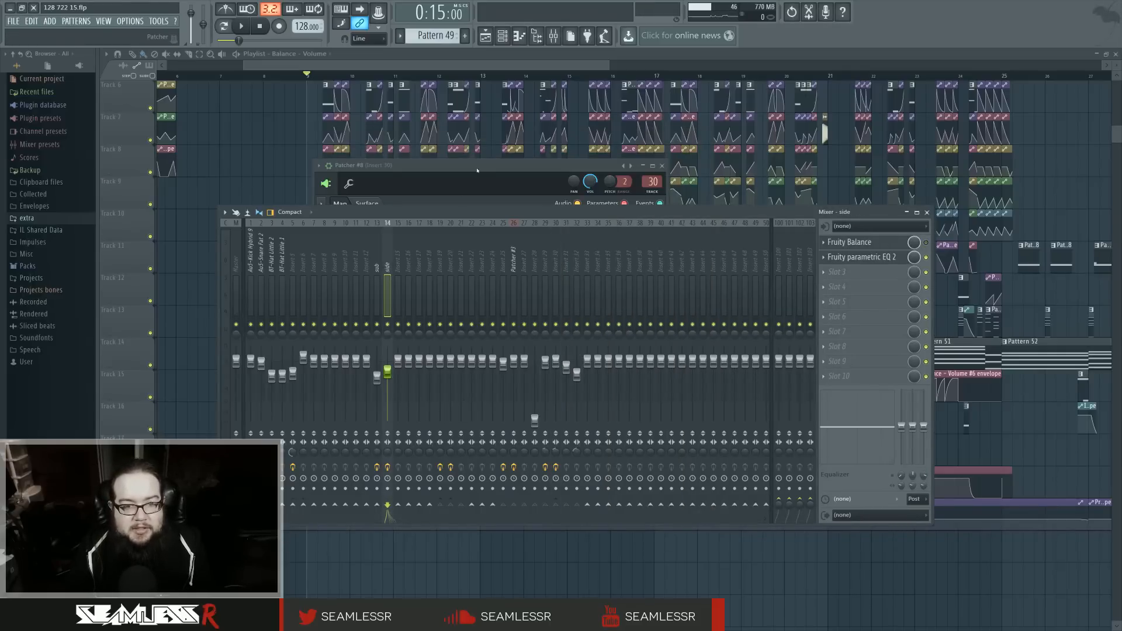
{"action": "left_click", "coordinate": [477, 170]}
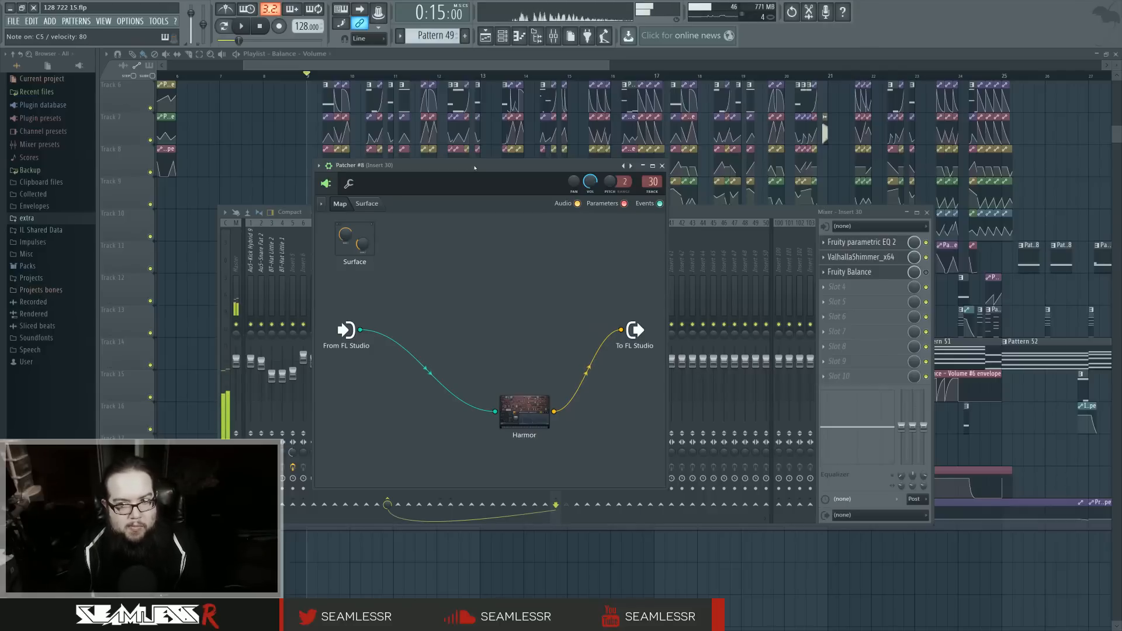
Step: Open Harmor in Patcher #8, look over its articulation targets, and show the spectral display
{"action": "left_click", "coordinate": [523, 401]}
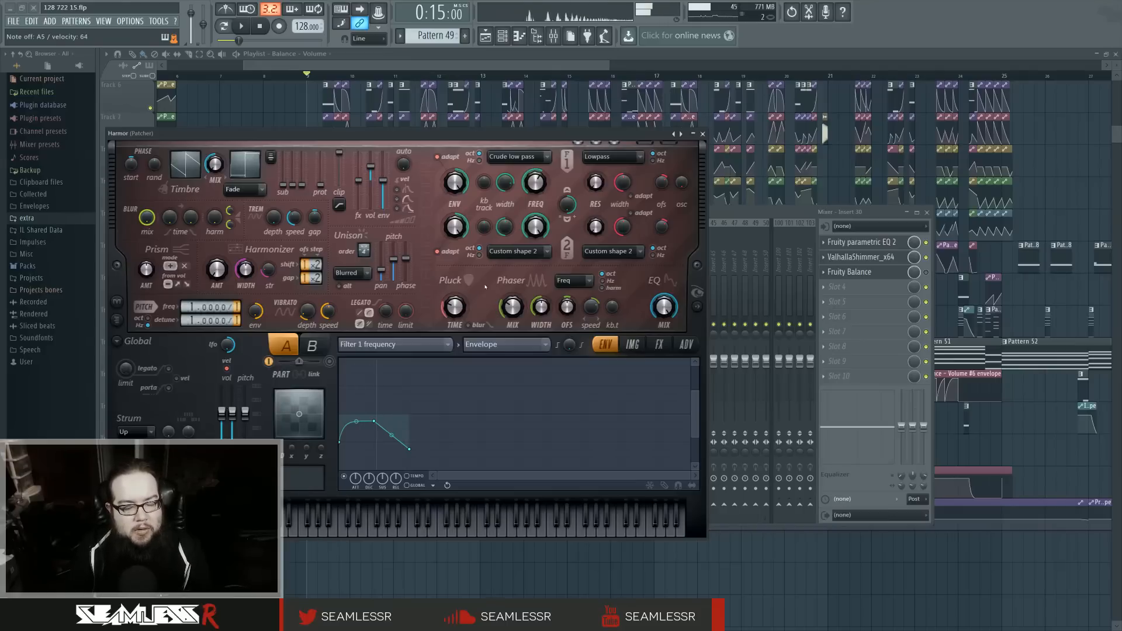
{"action": "left_click", "coordinate": [426, 344]}
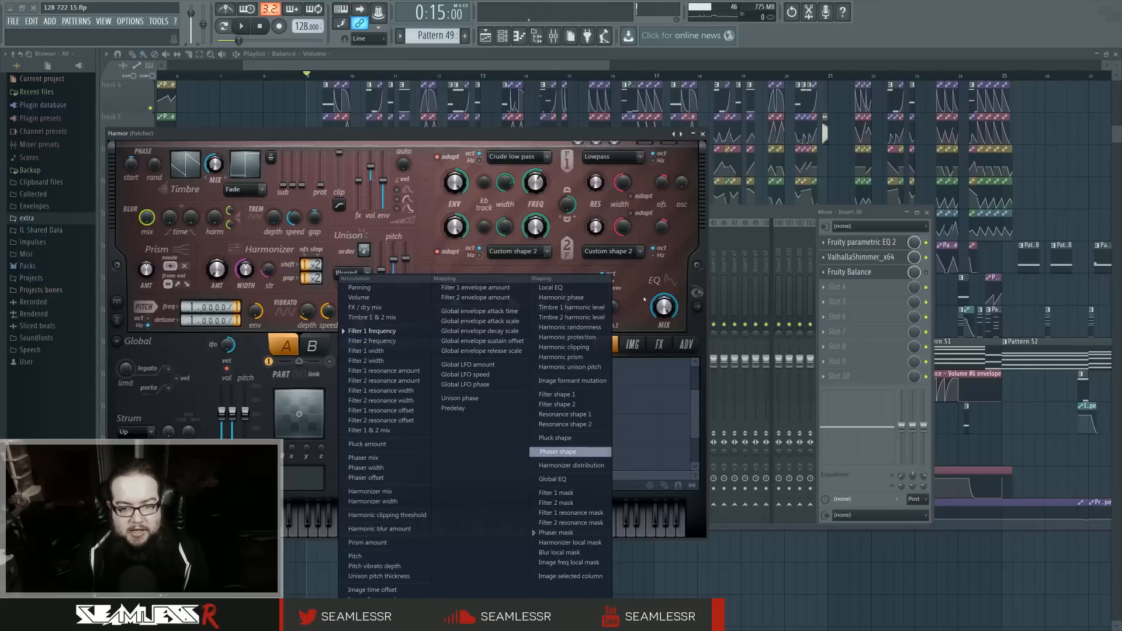
{"action": "left_click", "coordinate": [672, 309]}
{"action": "left_click", "coordinate": [697, 307]}
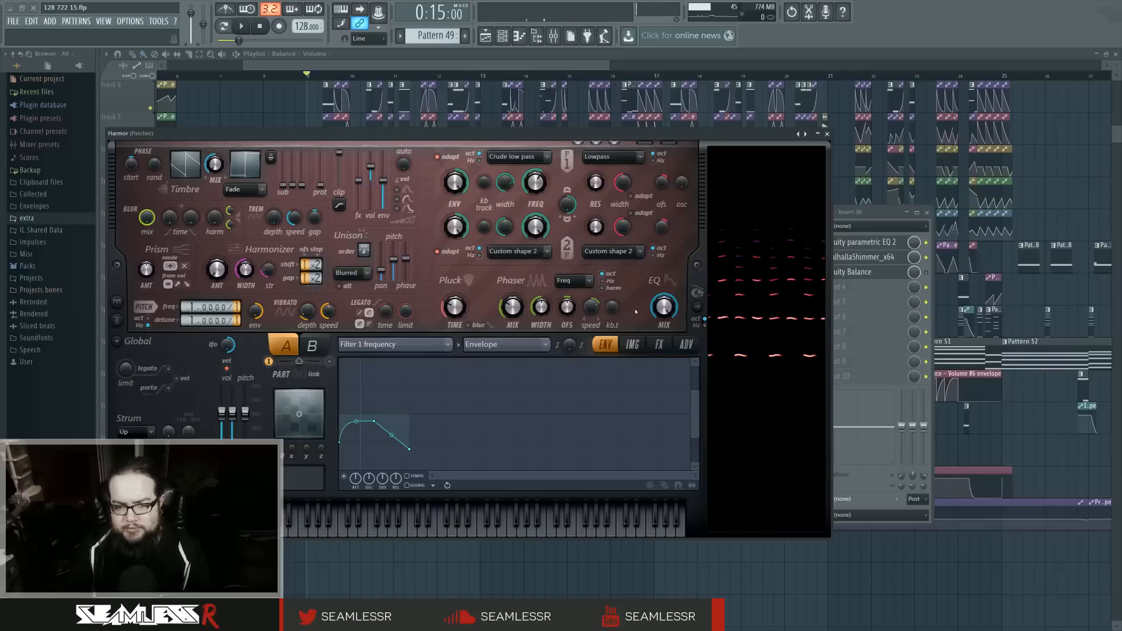
Step: Copy Harmor's phaser mix value, audition the mix at 88%, and paste the copied 31% back
{"action": "right_click", "coordinate": [512, 307]}
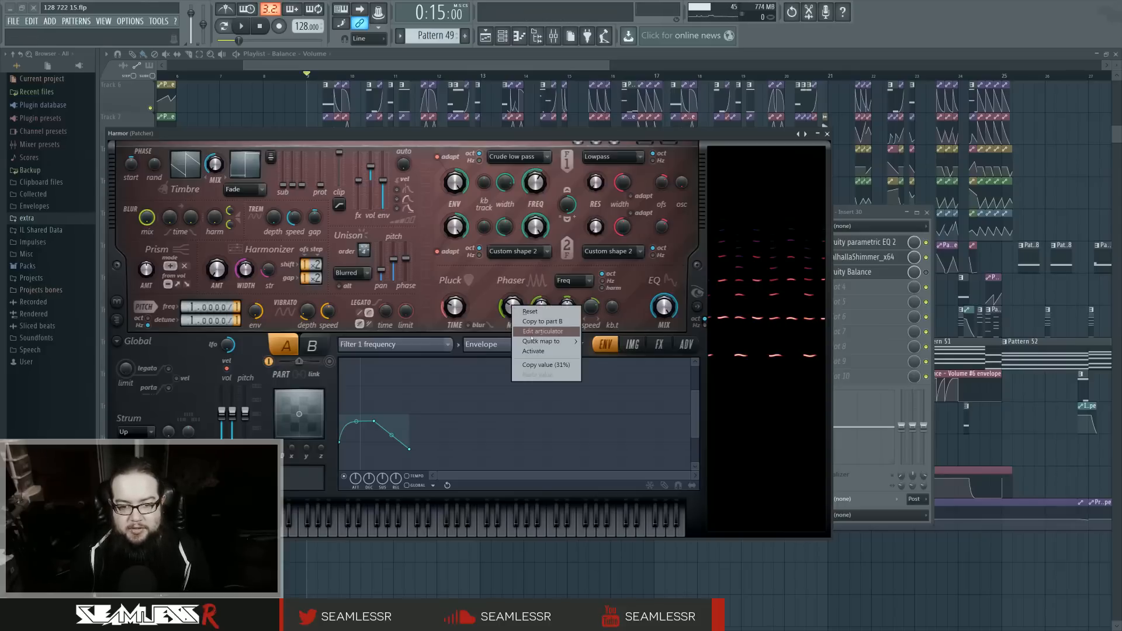
{"action": "left_click", "coordinate": [540, 365]}
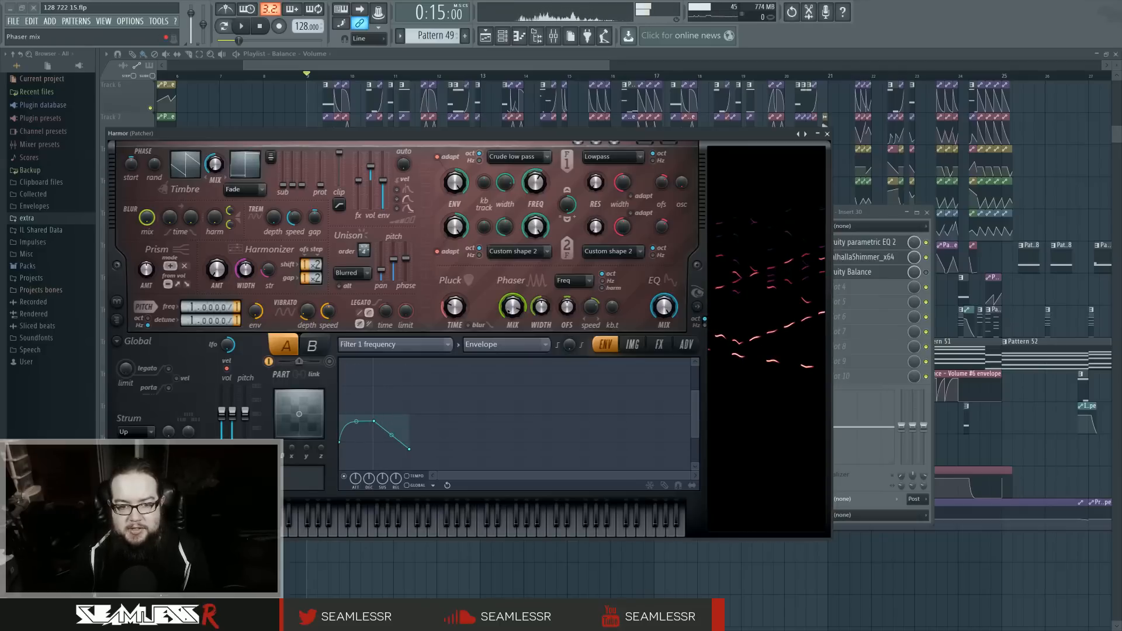
{"action": "right_click", "coordinate": [512, 308]}
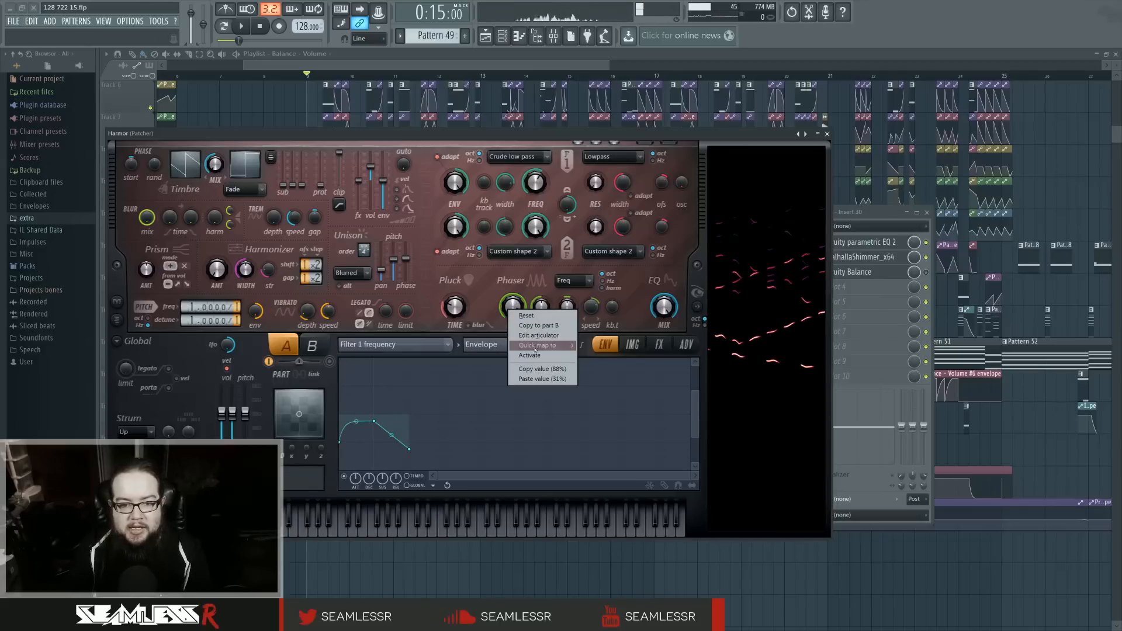
{"action": "left_click", "coordinate": [553, 381]}
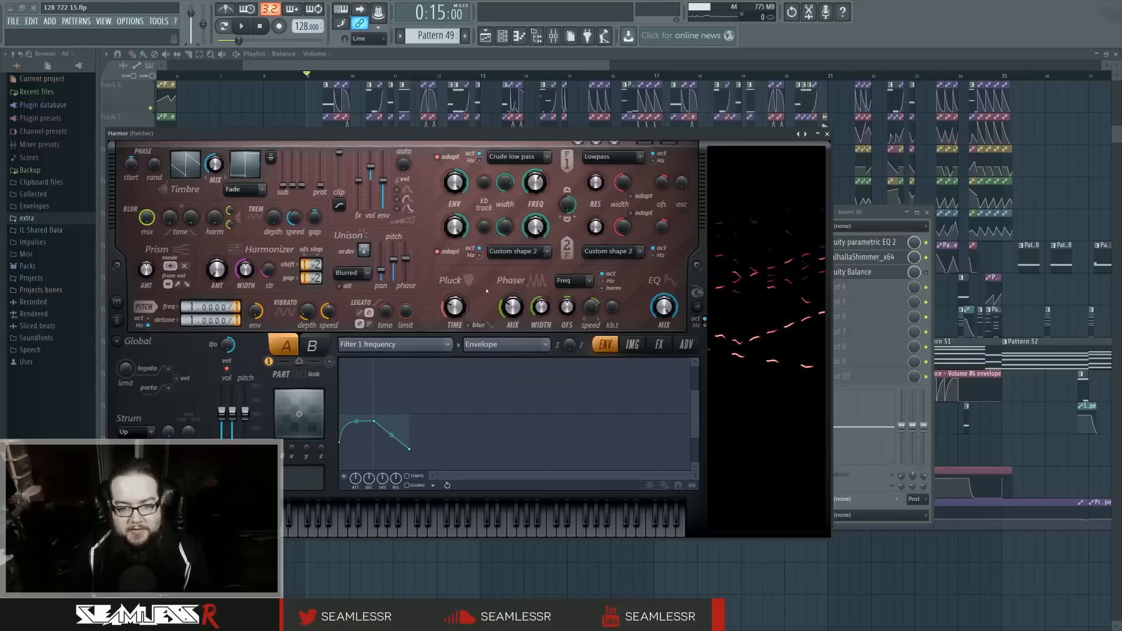
Step: Examine Harmor's available phaser types and its list of articulation targets without changing either selection
{"action": "left_click", "coordinate": [564, 281]}
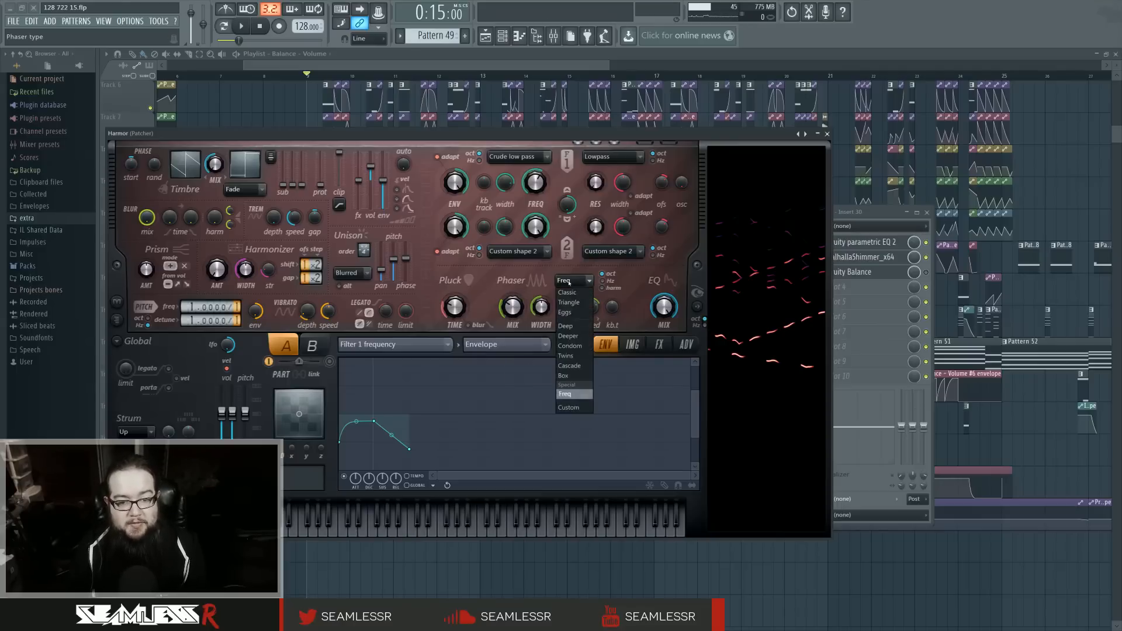
{"action": "left_click", "coordinate": [507, 280]}
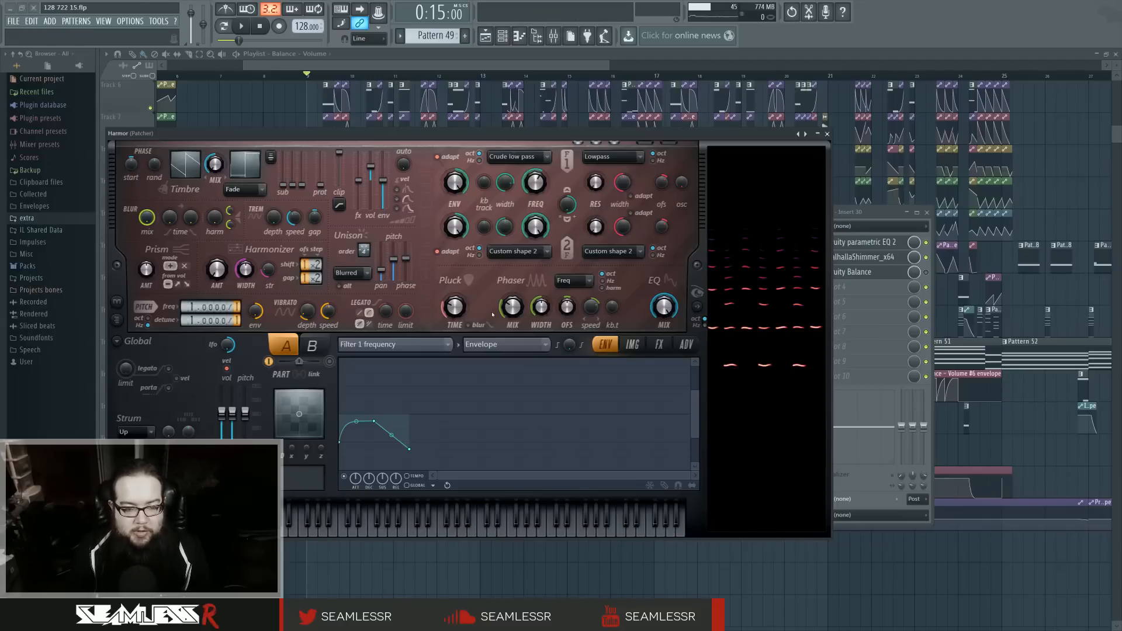
{"action": "left_click", "coordinate": [395, 344]}
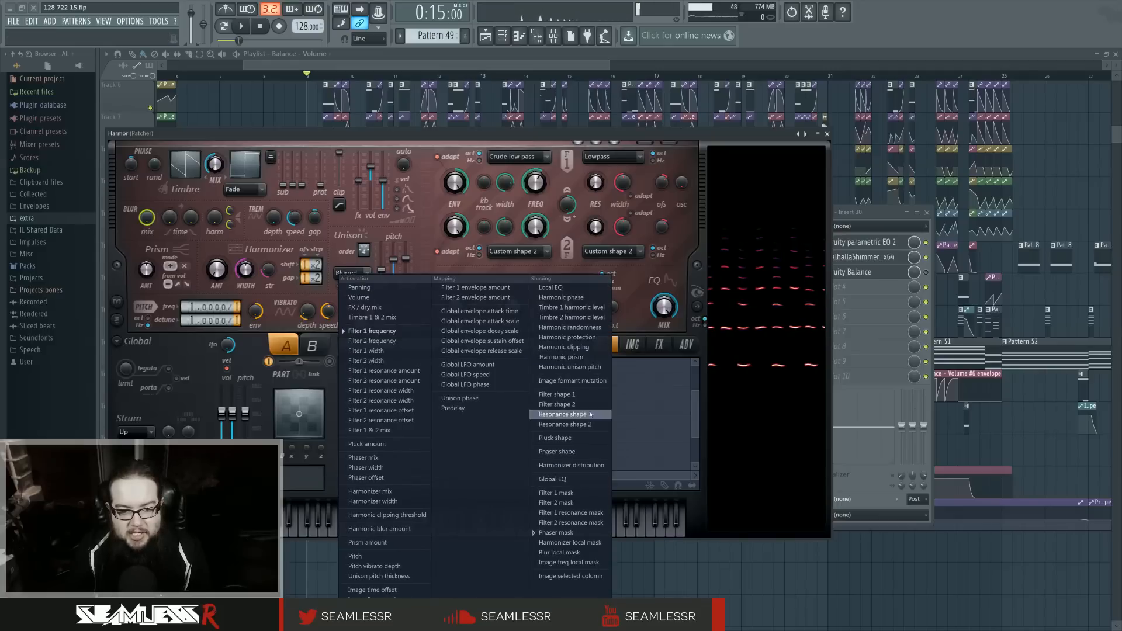
{"action": "left_click", "coordinate": [426, 231]}
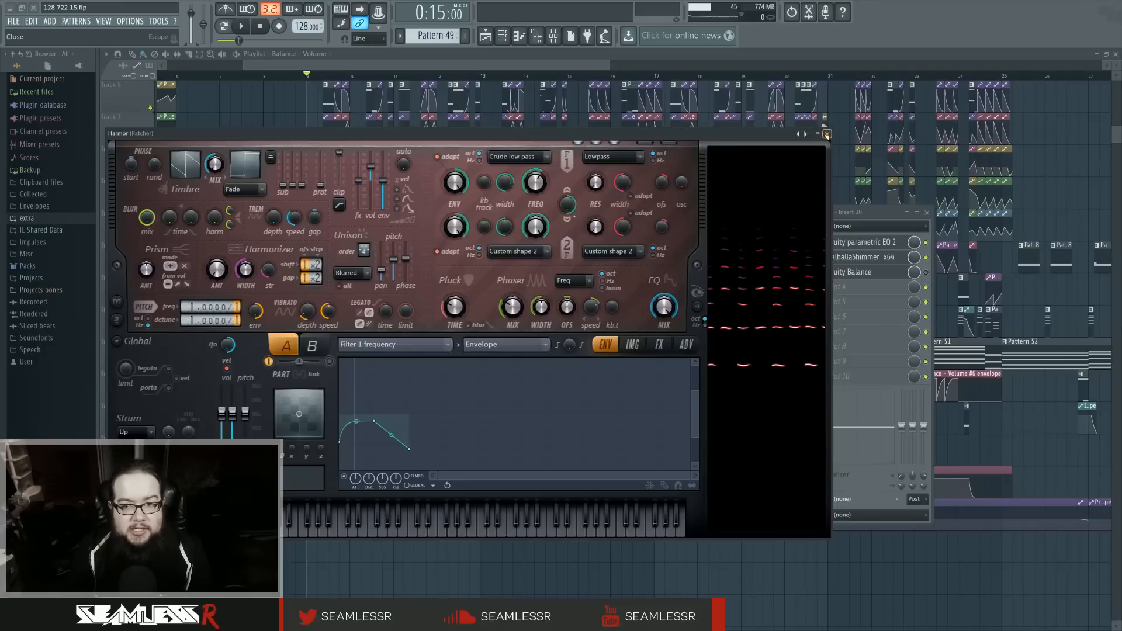
Step: Close Harmor, try a different arpeggio time in Patcher #8's channel settings with test notes, and restore it before returning to the map
{"action": "left_click", "coordinate": [827, 134]}
{"action": "left_click", "coordinate": [349, 183]}
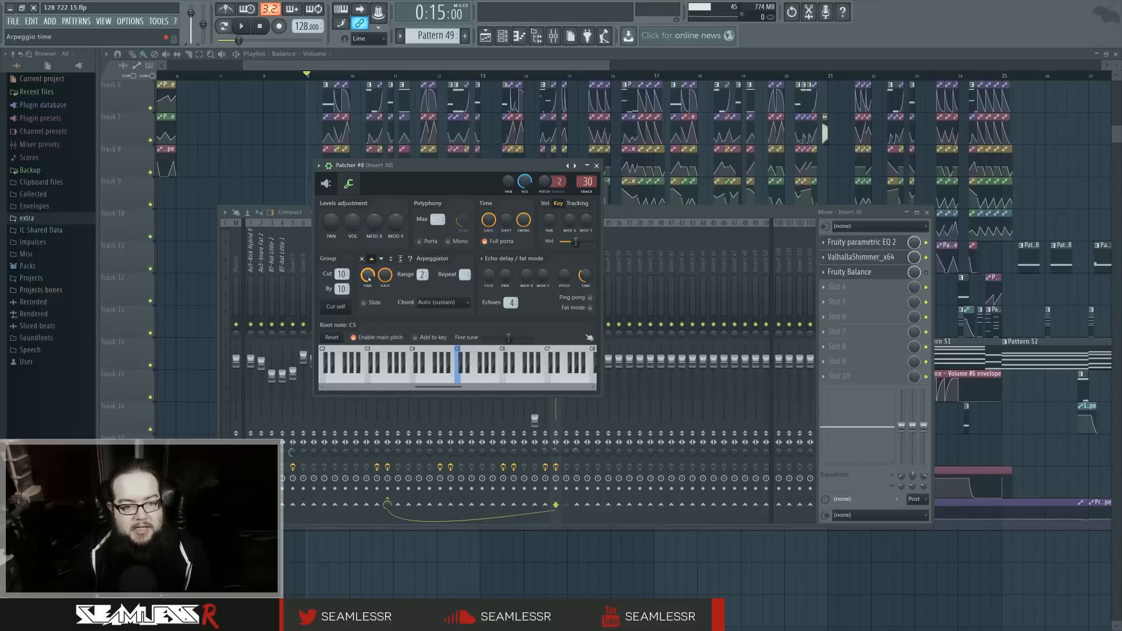
{"action": "left_click_drag", "start_coordinate": [369, 276], "coordinate": [368, 272]}
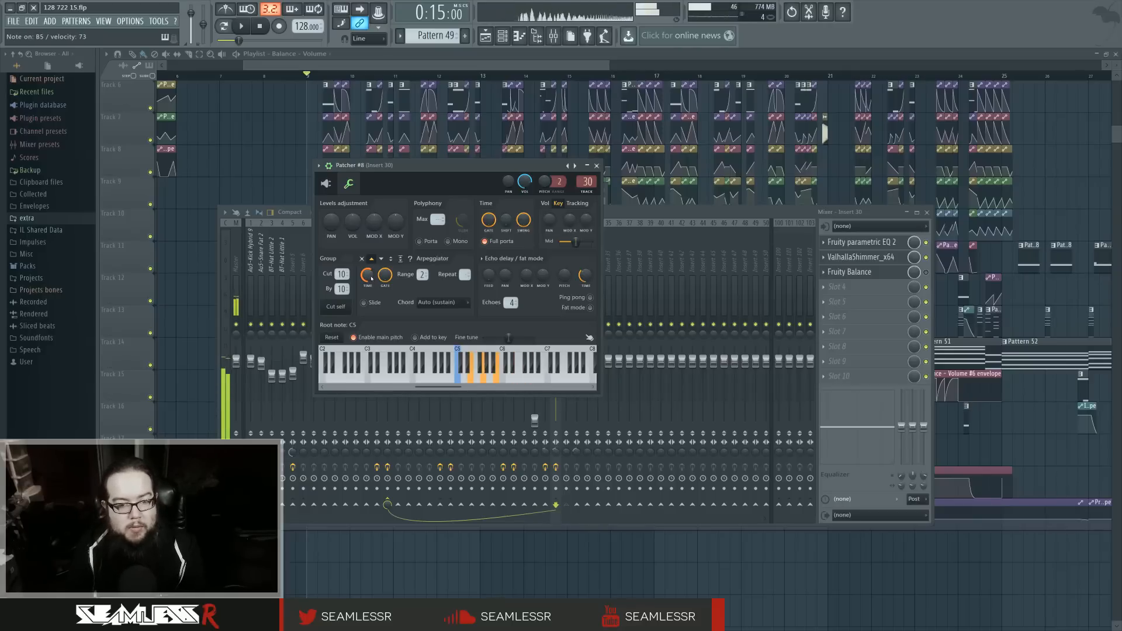
{"action": "left_click_drag", "start_coordinate": [371, 276], "coordinate": [371, 269]}
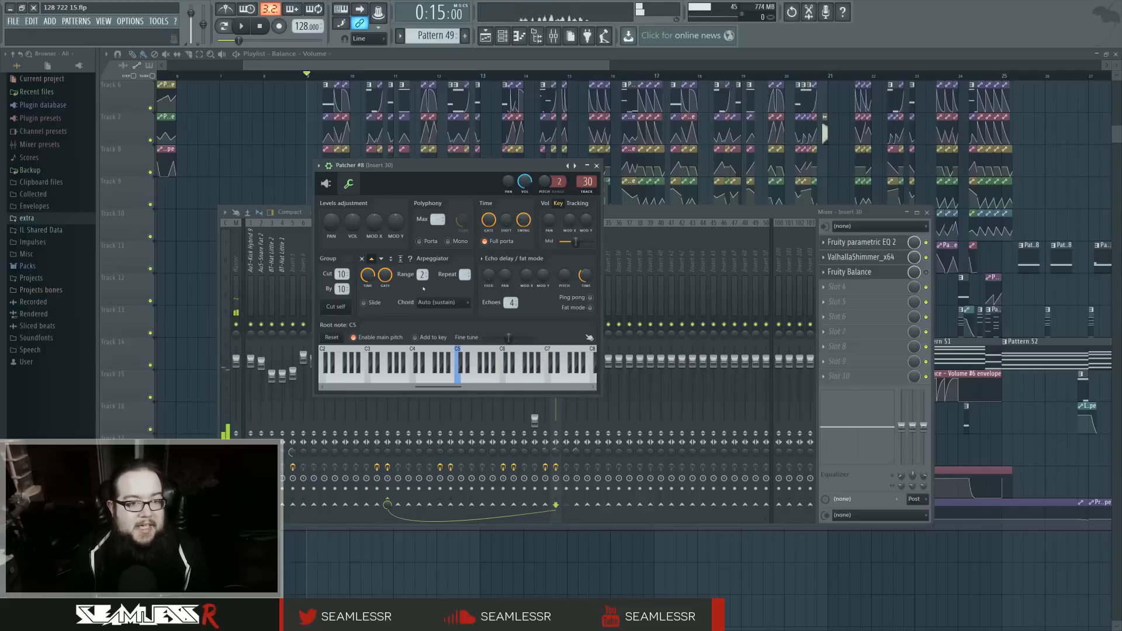
{"action": "left_click", "coordinate": [349, 184]}
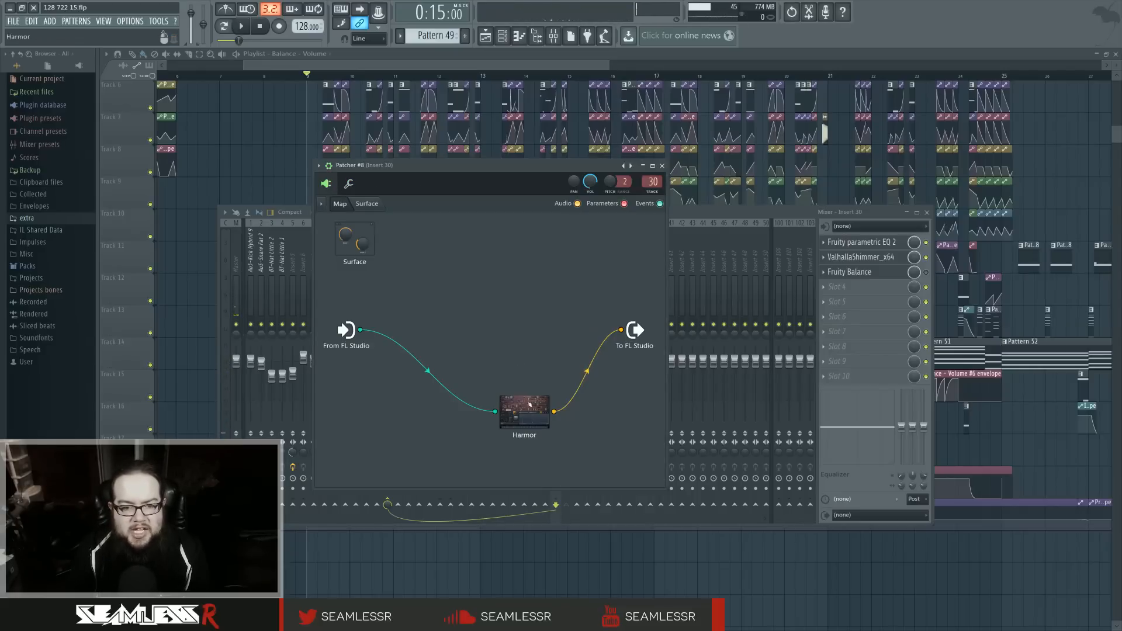
Step: Close Patcher #8 and open Patcher #9's Harmor with its spectral display to inspect the second chord layer
{"action": "left_click_drag", "start_coordinate": [524, 409], "coordinate": [476, 383]}
{"action": "left_click", "coordinate": [662, 165]}
{"action": "left_click", "coordinate": [503, 36]}
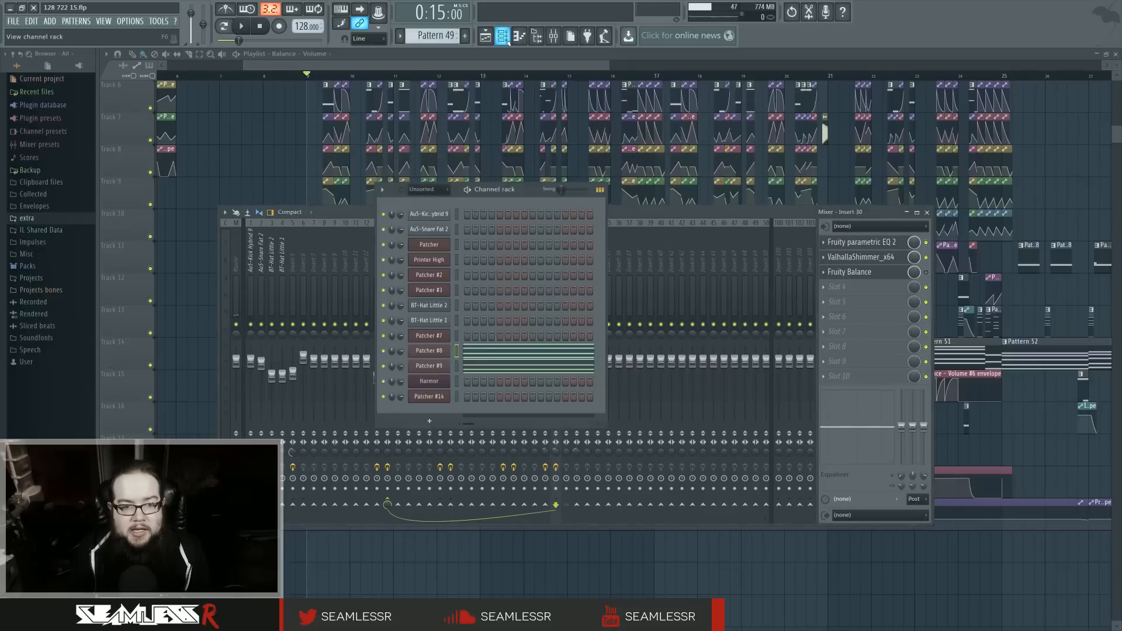
{"action": "left_click", "coordinate": [442, 362]}
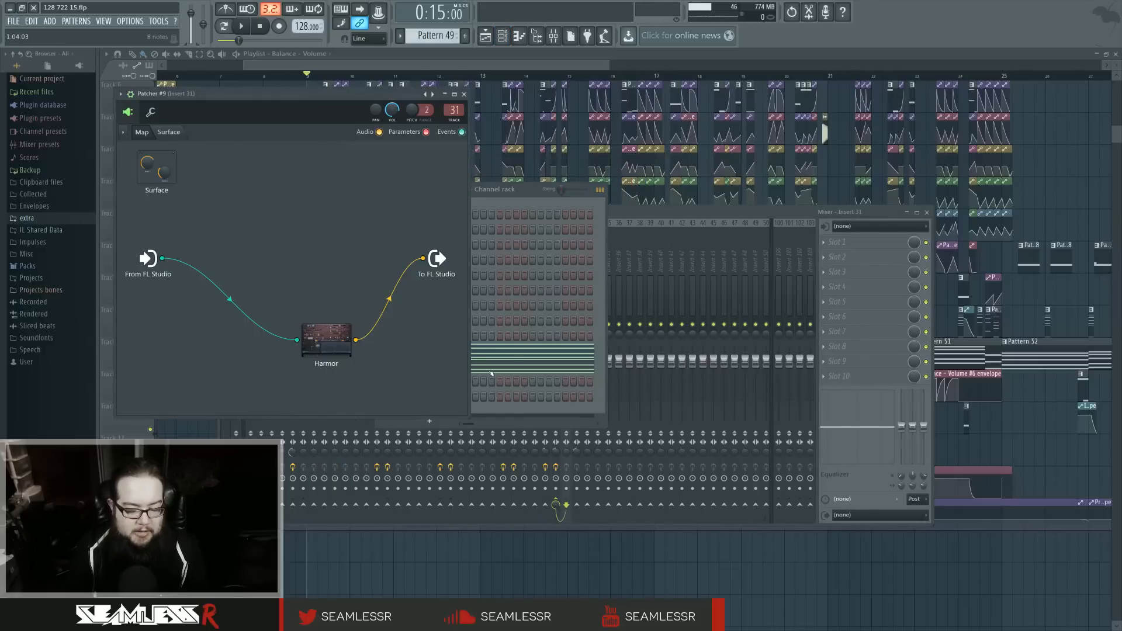
{"action": "double_click", "coordinate": [332, 337]}
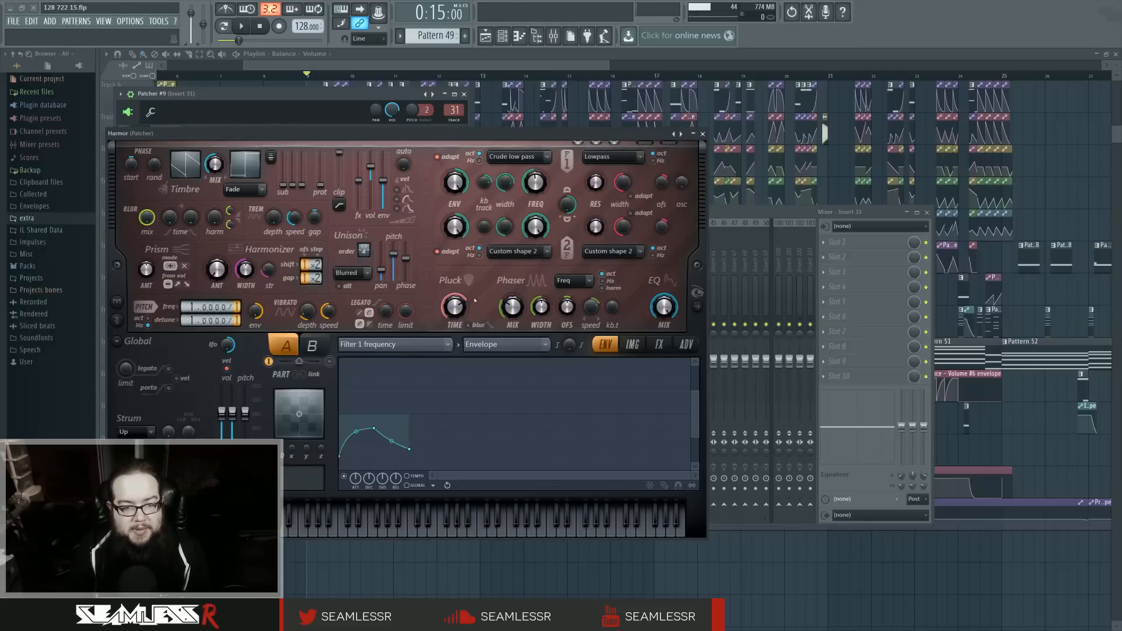
{"action": "left_click", "coordinate": [697, 306]}
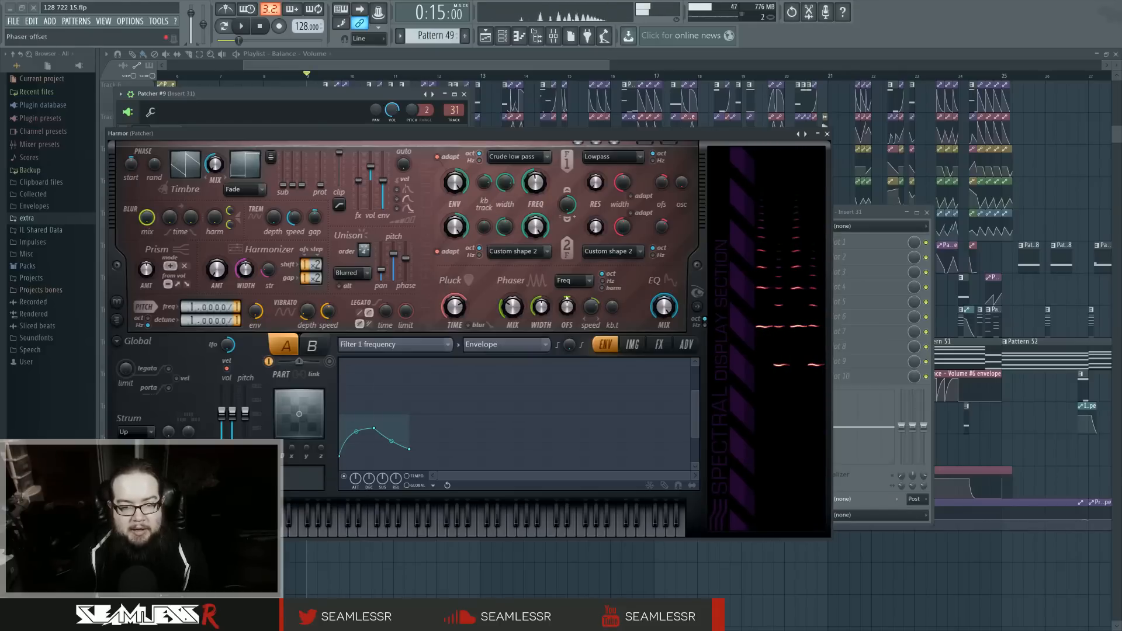
Step: Display Harmor's Phaser mask articulation and look over the other articulation targets without changing the selection
{"action": "left_click", "coordinate": [448, 344]}
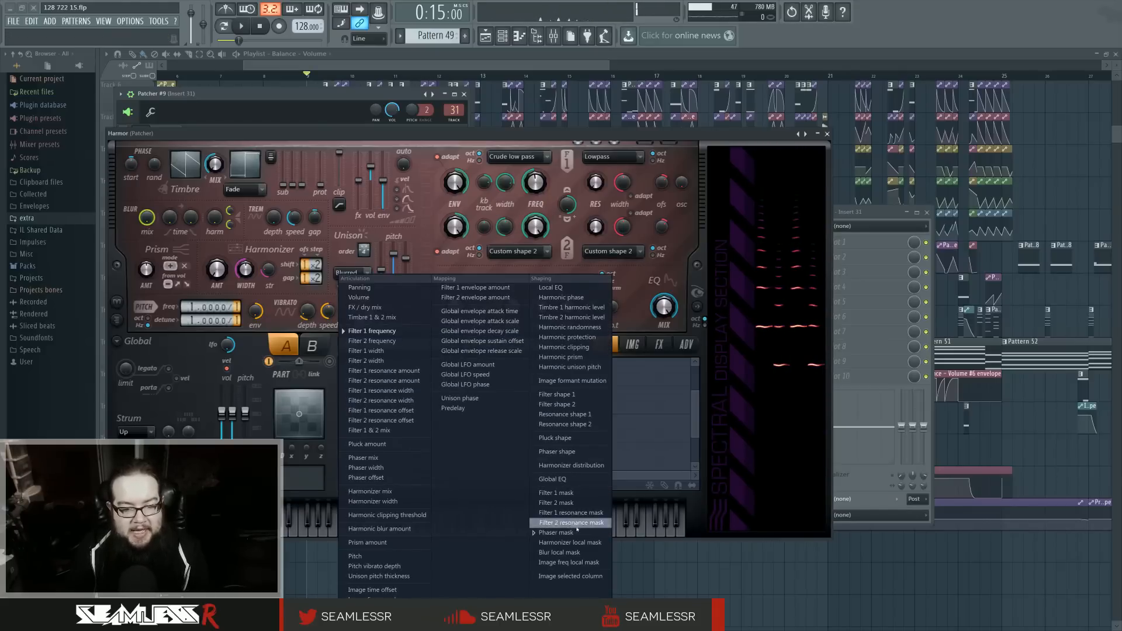
{"action": "left_click", "coordinate": [546, 512]}
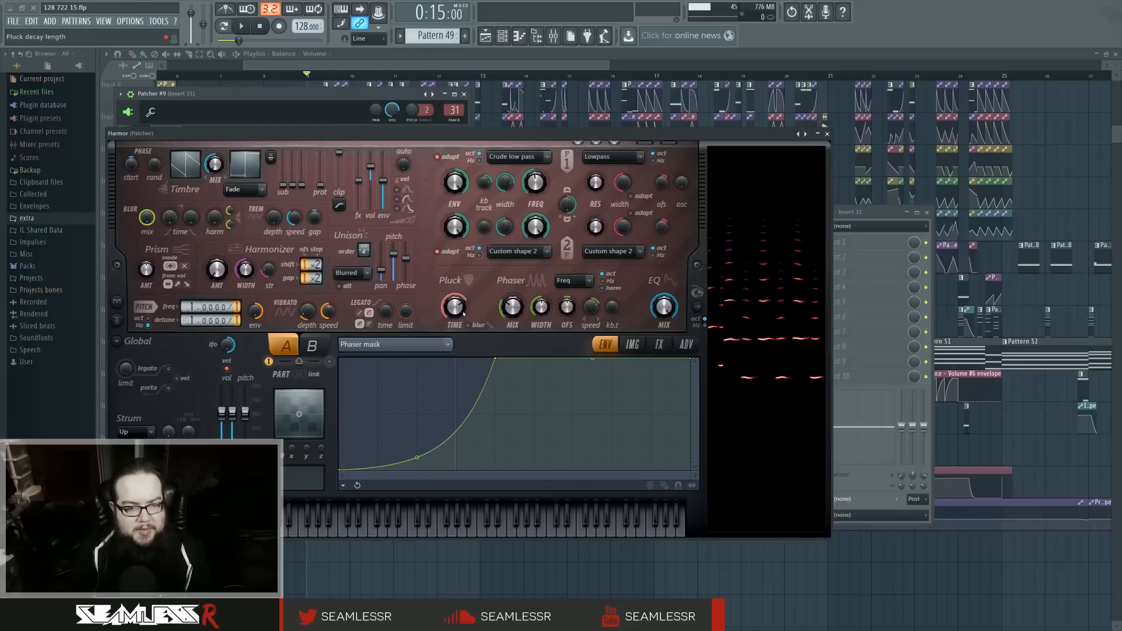
{"action": "left_click", "coordinate": [446, 345]}
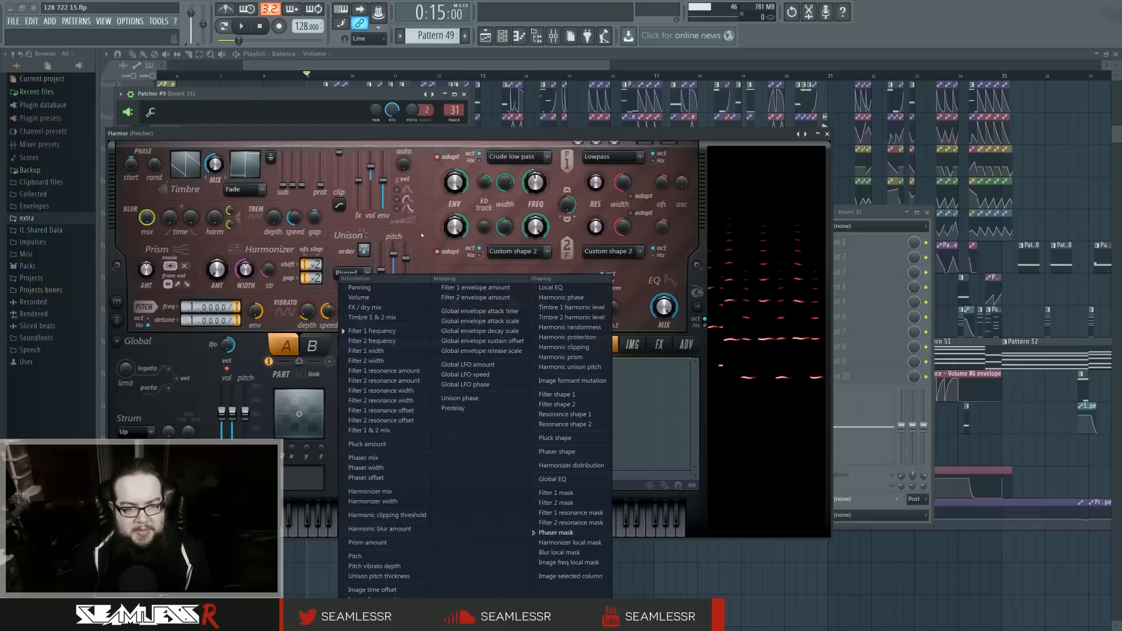
{"action": "left_click", "coordinate": [427, 233]}
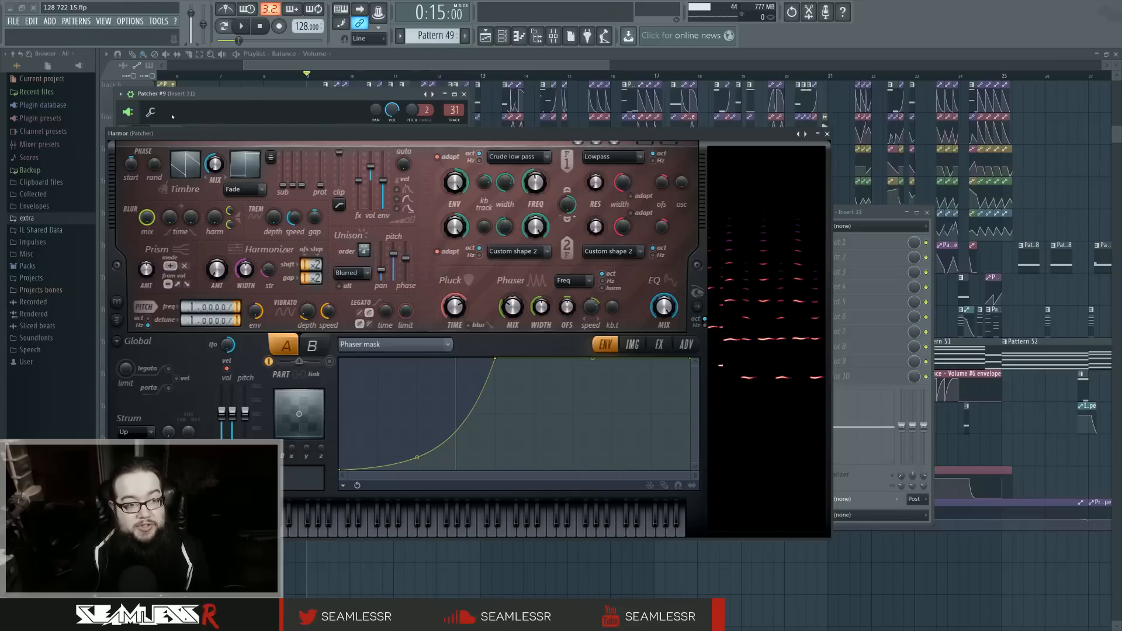
Step: Close Harmor, look at Patcher #9's channel settings, and play Pattern 49 in pattern mode
{"action": "left_click", "coordinate": [827, 134]}
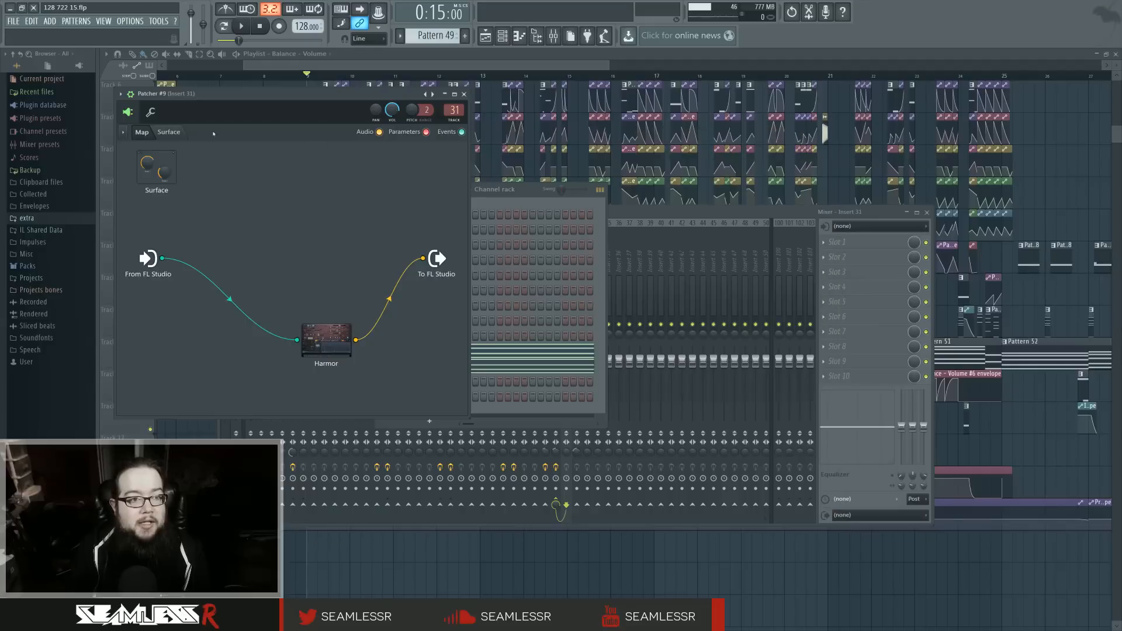
{"action": "left_click", "coordinate": [169, 132]}
{"action": "left_click", "coordinate": [150, 112]}
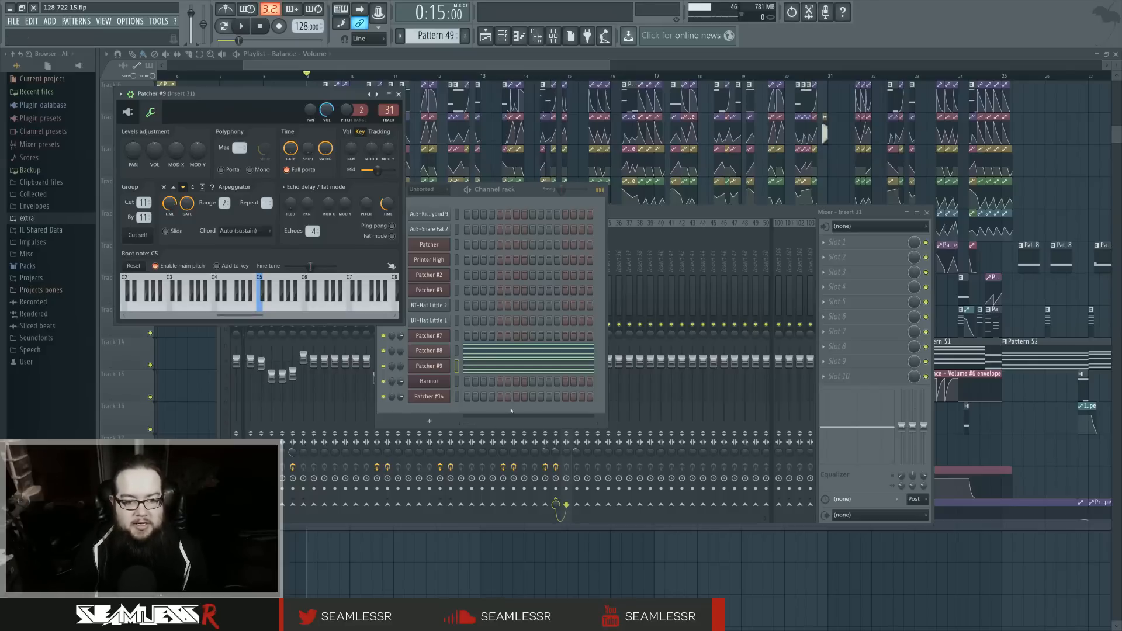
{"action": "left_click", "coordinate": [245, 26]}
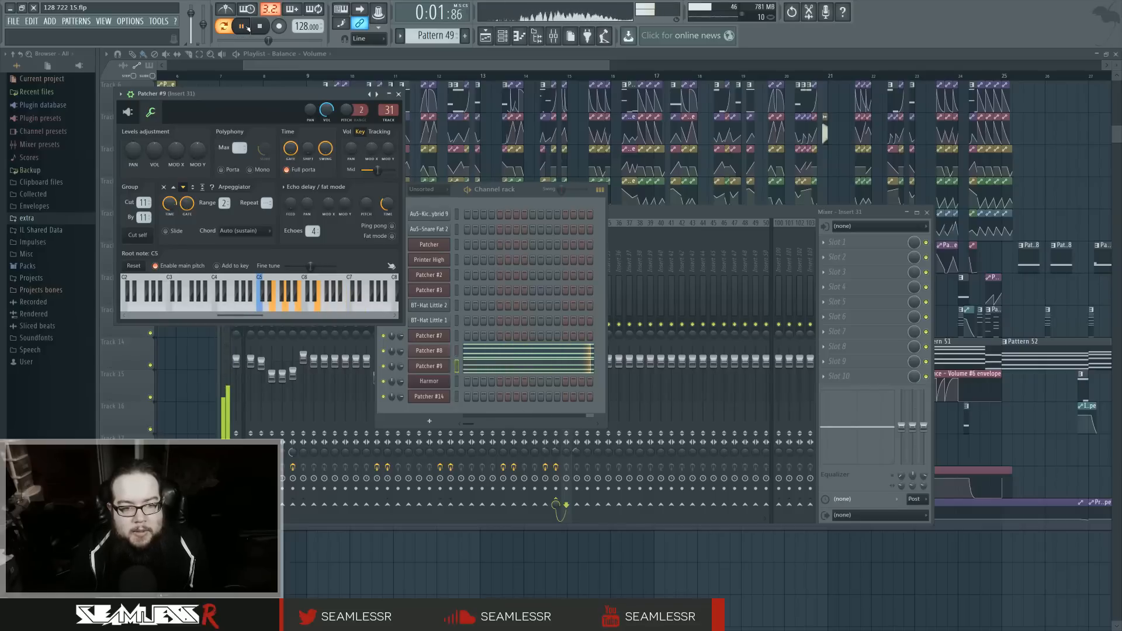
{"action": "left_click", "coordinate": [260, 28]}
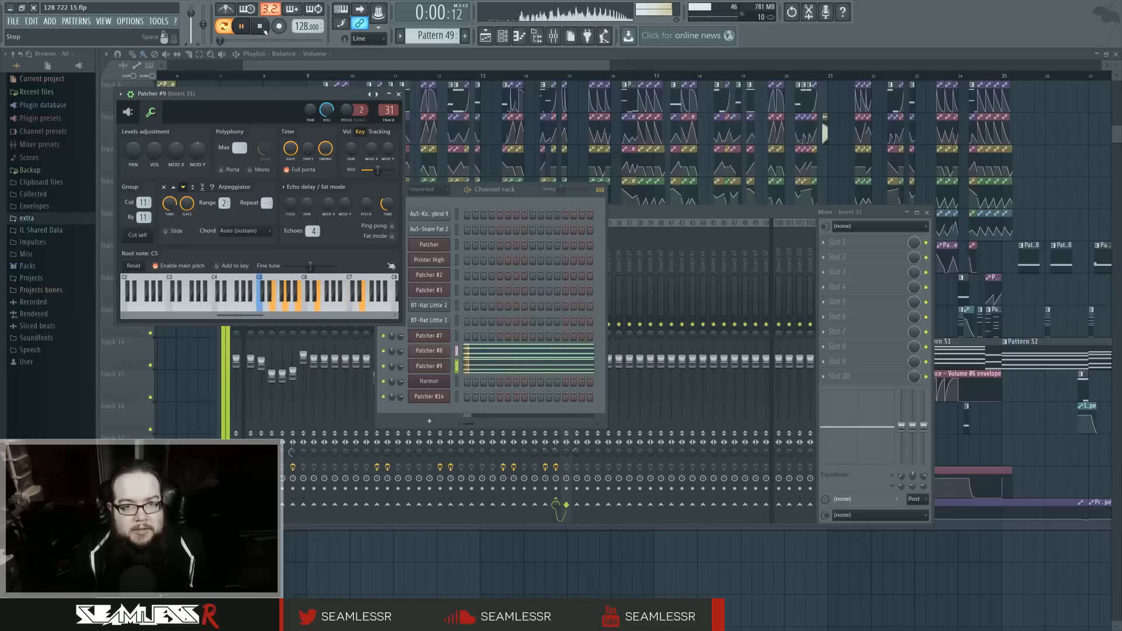
Step: Check Patcher #8's notes in the piano roll and close Patcher #9's window
{"action": "left_click", "coordinate": [514, 351]}
{"action": "scroll", "coordinate": [388, 393], "scroll_direction": "down", "scroll_amount": 2}
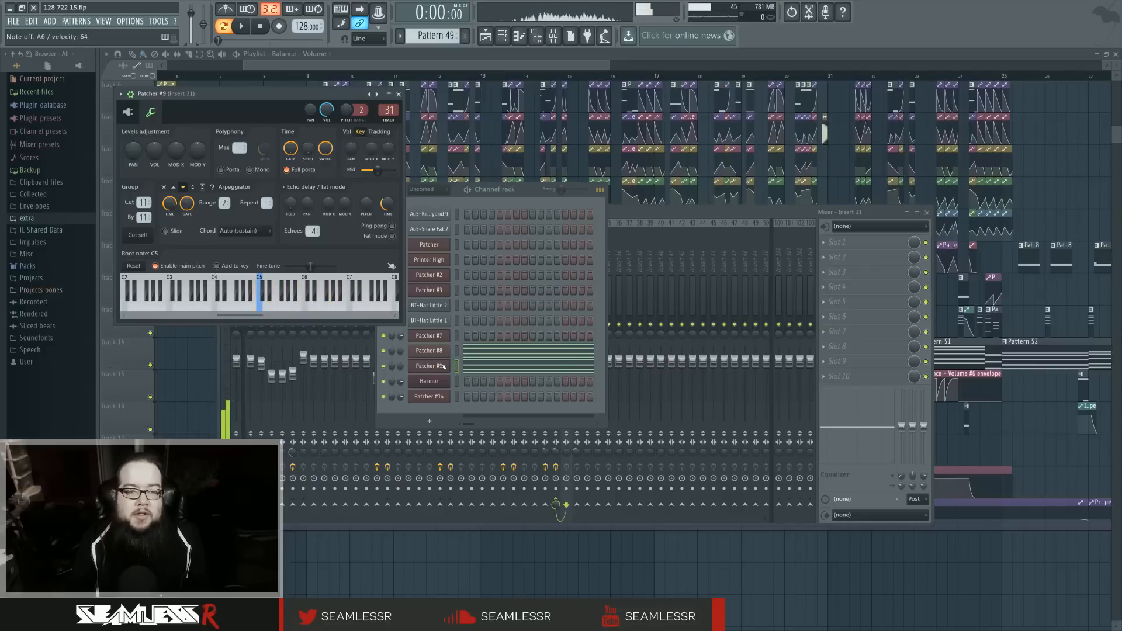
{"action": "left_click", "coordinate": [399, 93]}
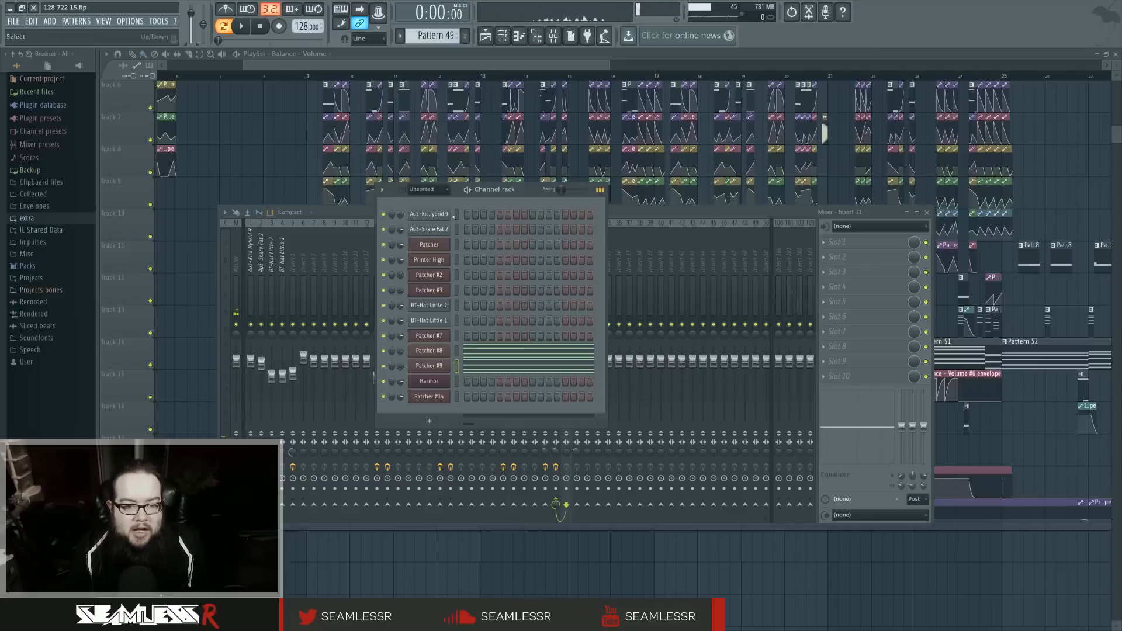
Step: Reopen Patcher #8's chord notes, highlight the four long notes, and clear the selection
{"action": "left_click", "coordinate": [497, 352]}
{"action": "left_click_drag", "start_coordinate": [516, 183], "coordinate": [529, 435]}
{"action": "left_click", "coordinate": [529, 426], "text": "ctrl"}
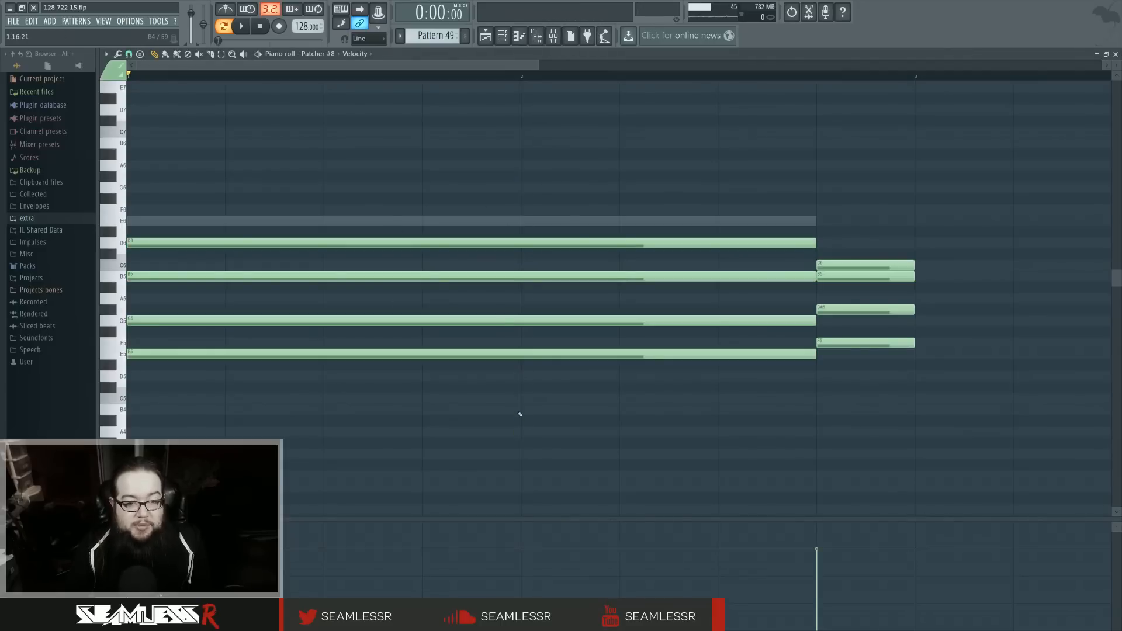
{"action": "left_click_drag", "start_coordinate": [469, 170], "coordinate": [508, 359]}
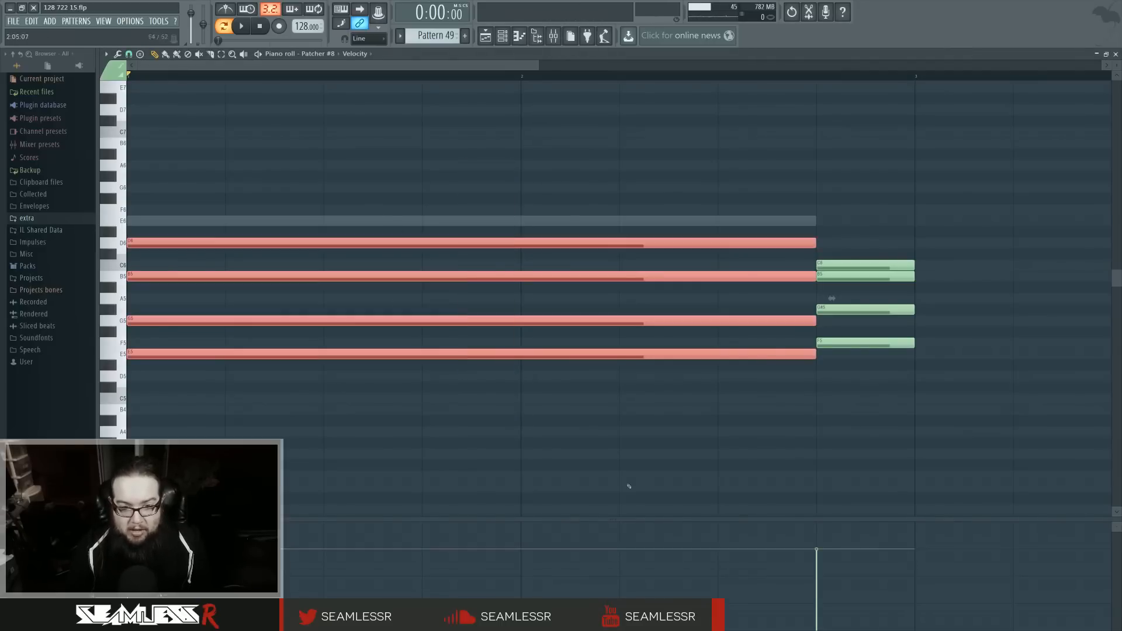
{"action": "left_click", "coordinate": [596, 410]}
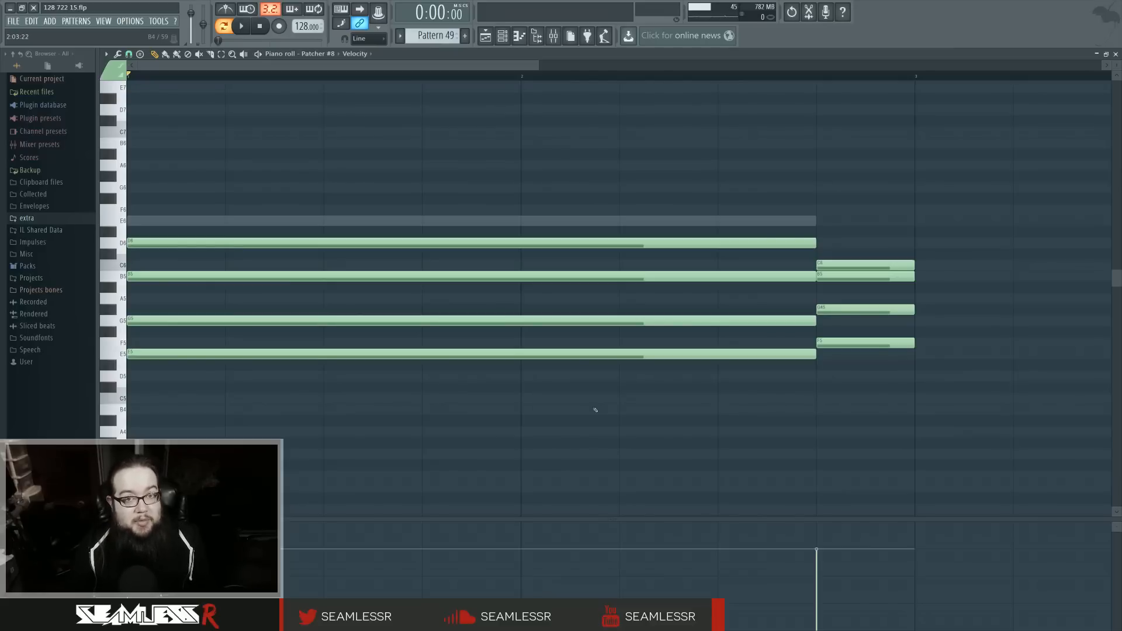
Step: Inspect Insert 30's Fruity parametric EQ 2 and ValhallaShimmer settings in the mixer, and hide the mixer
{"action": "left_click", "coordinate": [502, 36]}
{"action": "left_click", "coordinate": [551, 37]}
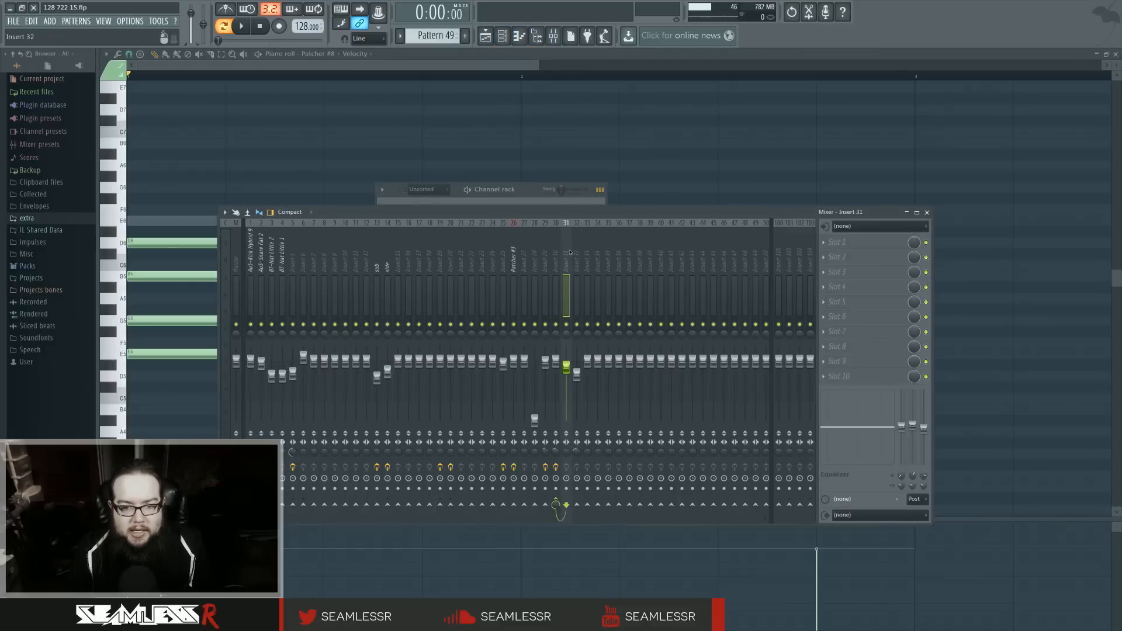
{"action": "left_click", "coordinate": [868, 243]}
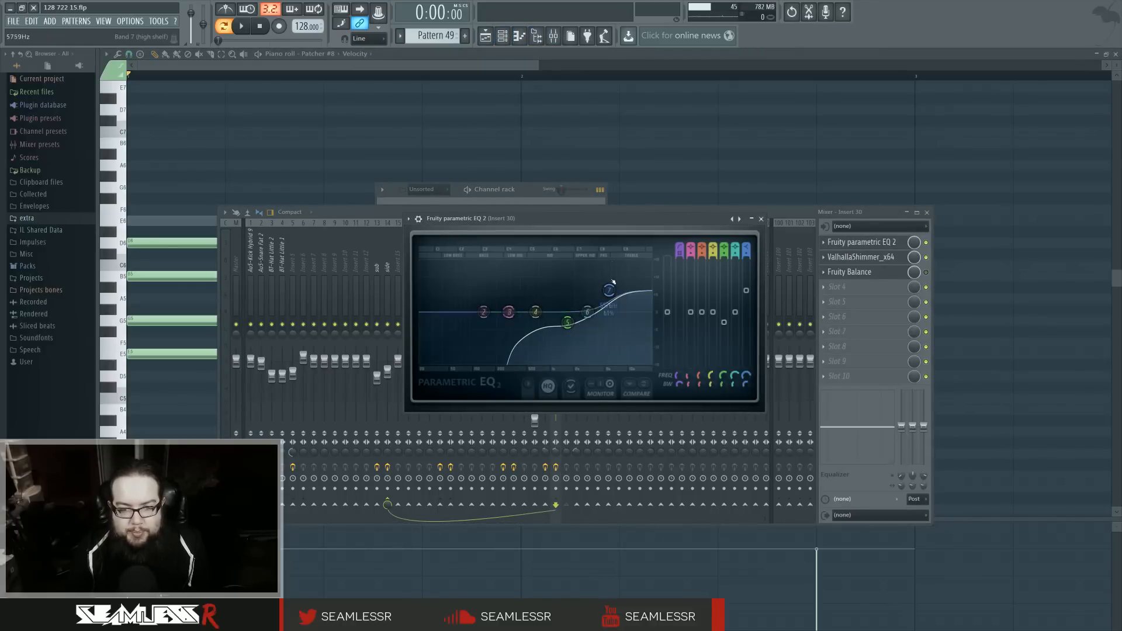
{"action": "left_click", "coordinate": [853, 257]}
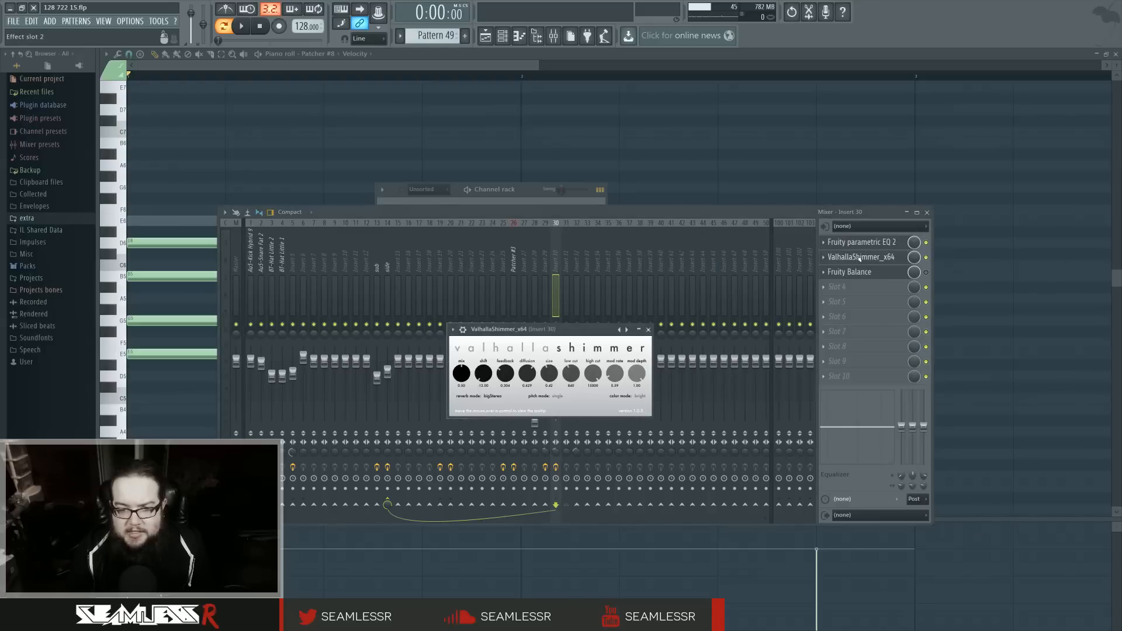
{"action": "left_click", "coordinate": [859, 259]}
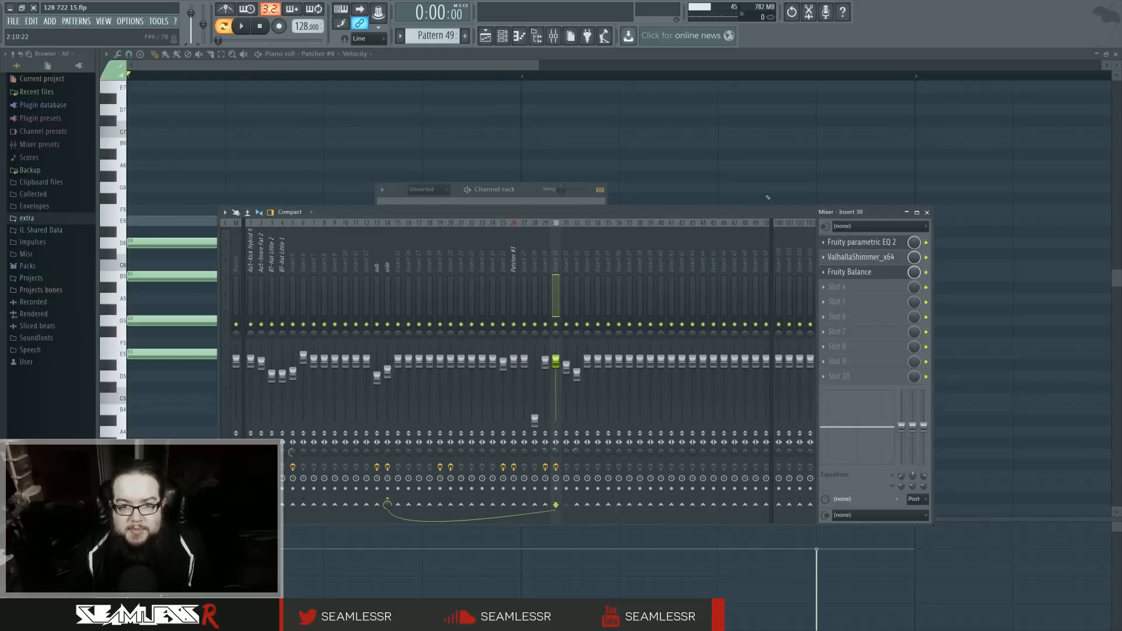
{"action": "left_click", "coordinate": [552, 36]}
Step: Return to the playlist and check the Fruity parametric EQ 2 on the mixer's side track
{"action": "left_click", "coordinate": [502, 36]}
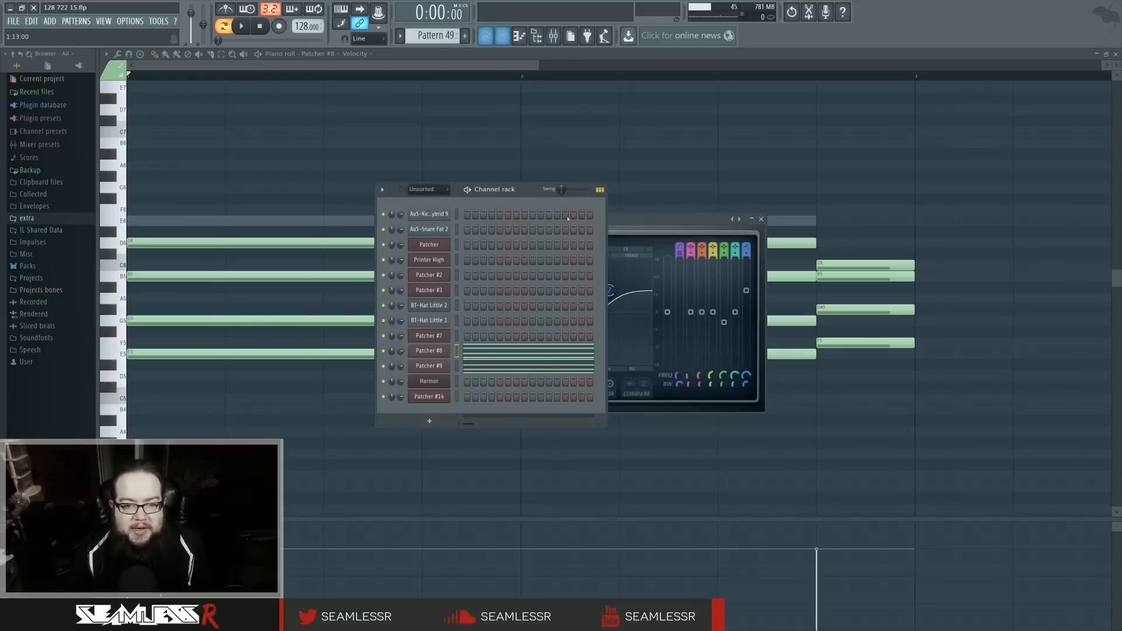
{"action": "left_click", "coordinate": [485, 36]}
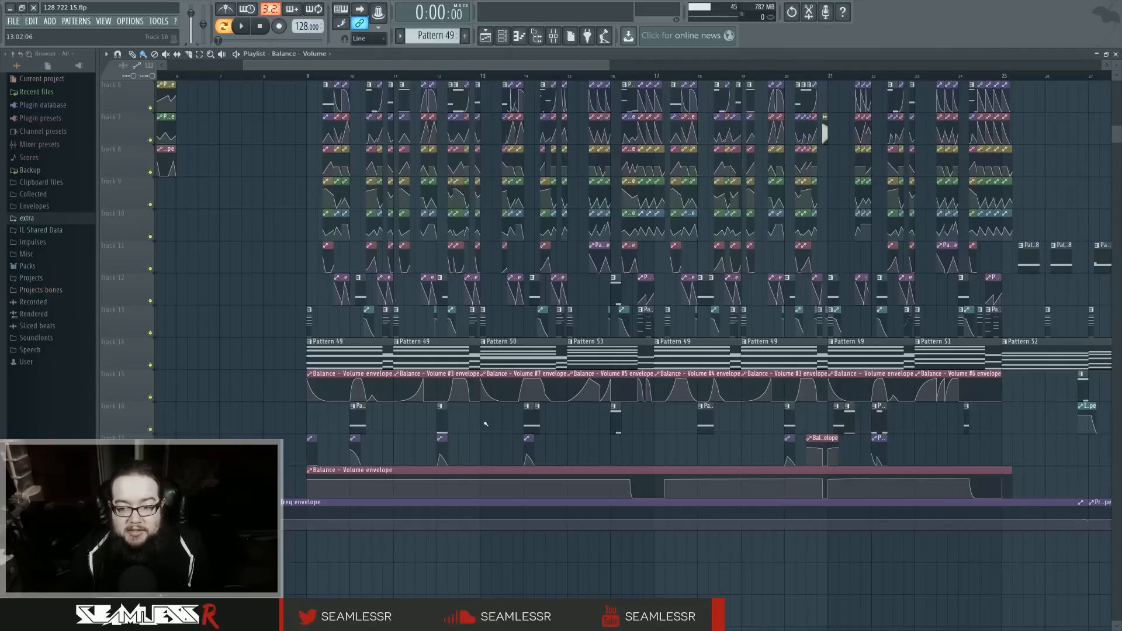
{"action": "left_click", "coordinate": [553, 35]}
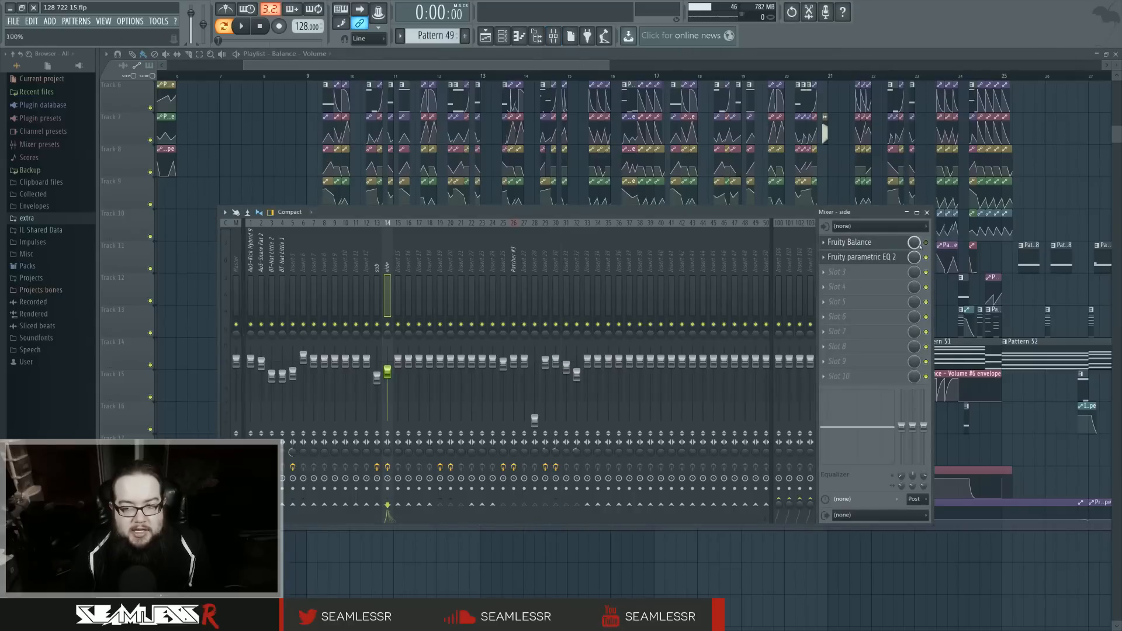
{"action": "left_click", "coordinate": [905, 257]}
{"action": "left_click", "coordinate": [905, 257]}
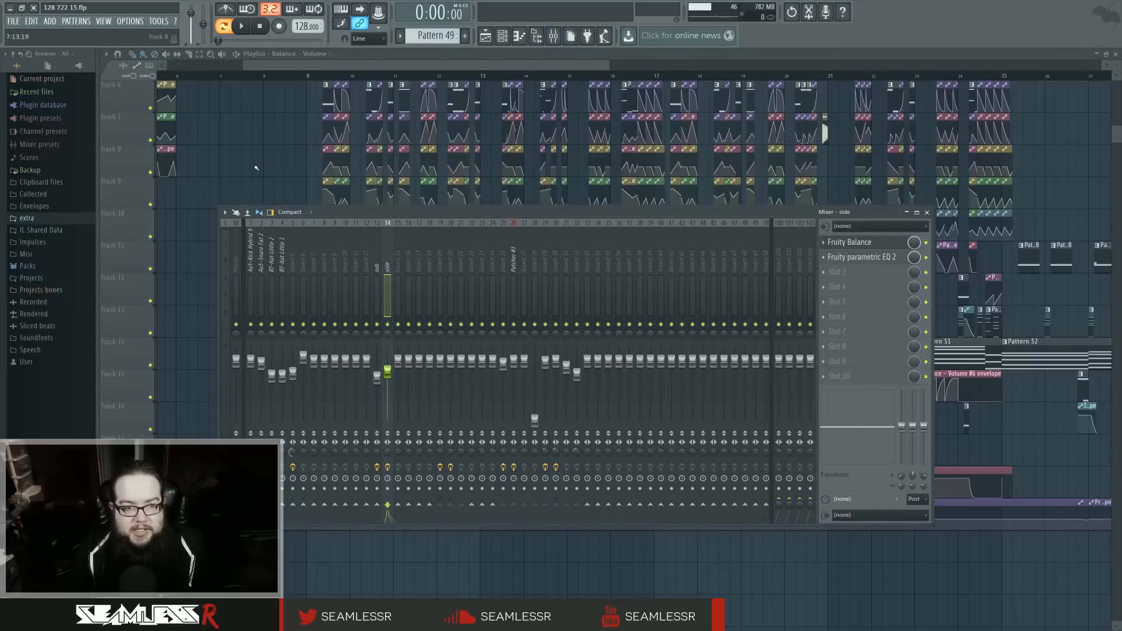
Step: Hide the mixer and play the song from bar 9, moving the playback position to bar 13 before stopping
{"action": "key", "text": "F9"}
{"action": "scroll", "coordinate": [281, 176], "scroll_direction": "up", "scroll_amount": 4}
{"action": "left_click", "coordinate": [307, 76]}
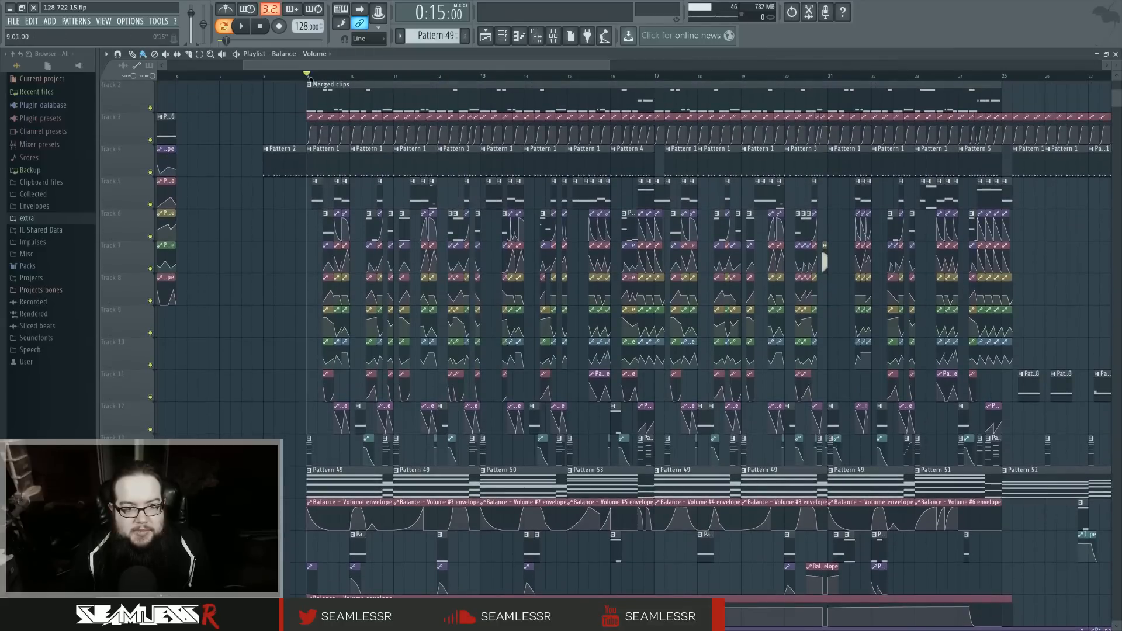
{"action": "key", "text": "space"}
{"action": "left_click", "coordinate": [482, 76]}
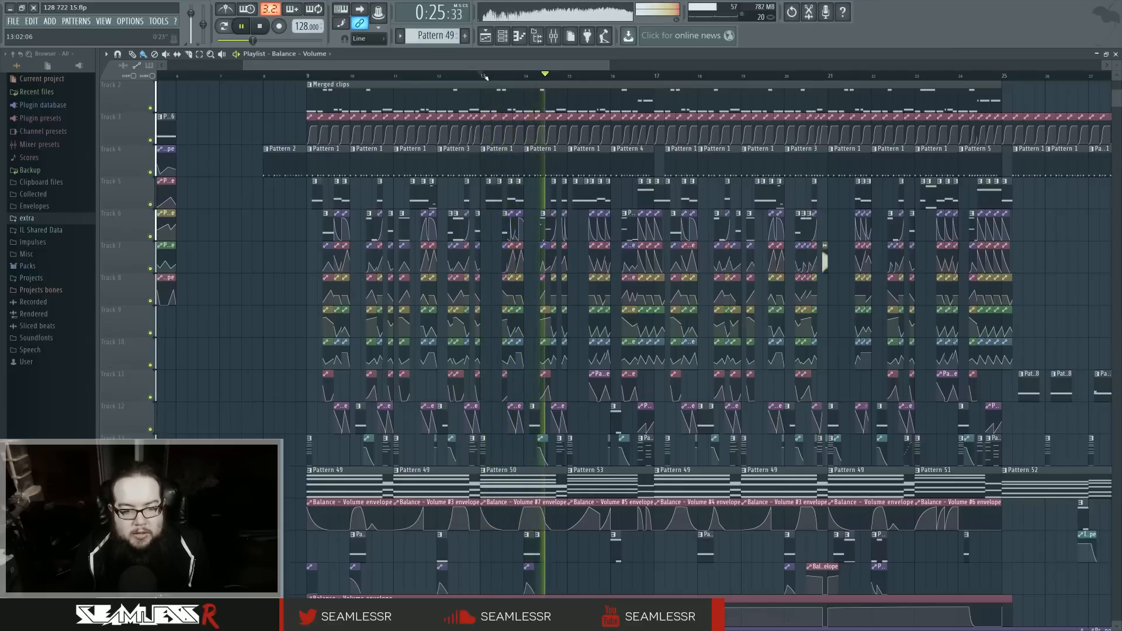
{"action": "key", "text": "space"}
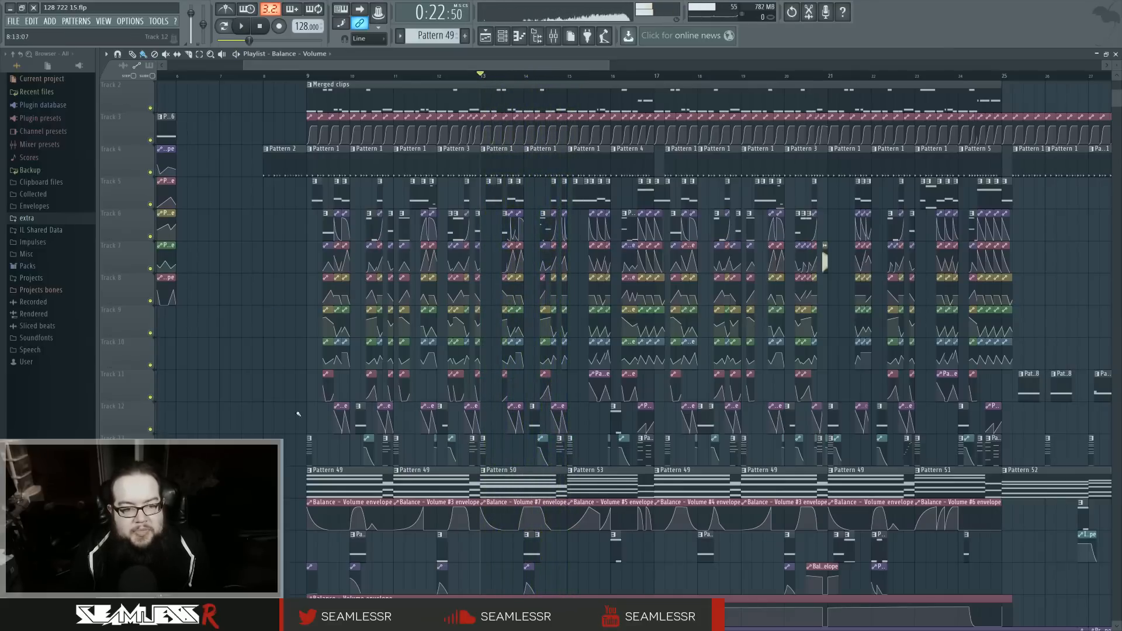
Step: Open Pattern 54's chord notes and Patcher #7's map, and audition the pattern with the mixer in view
{"action": "double_click", "coordinate": [311, 450]}
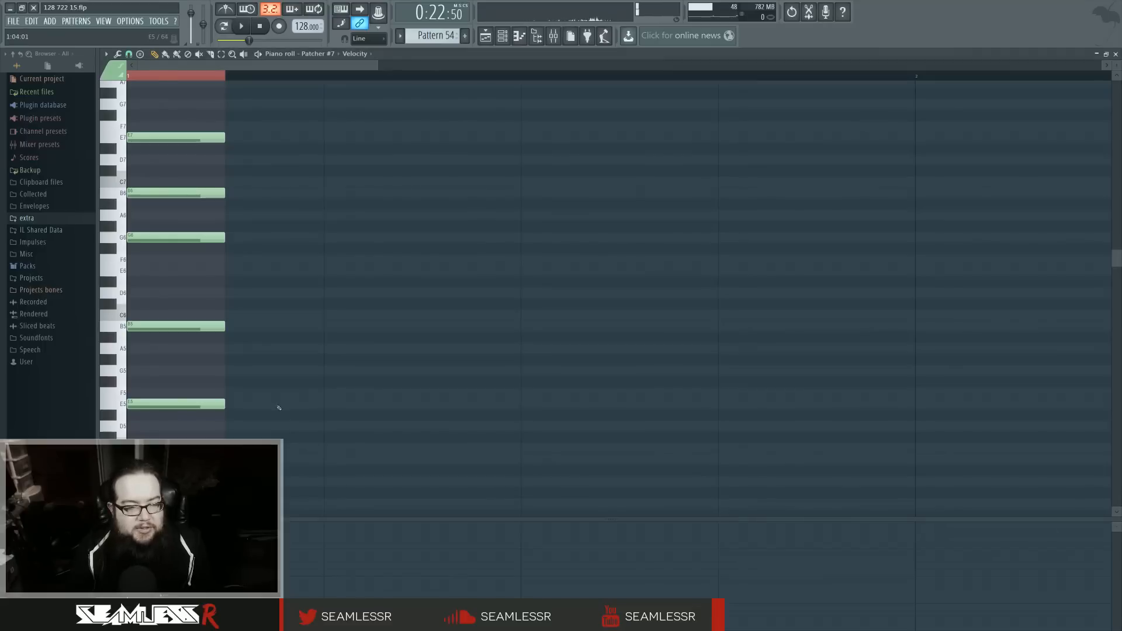
{"action": "left_click", "coordinate": [502, 36]}
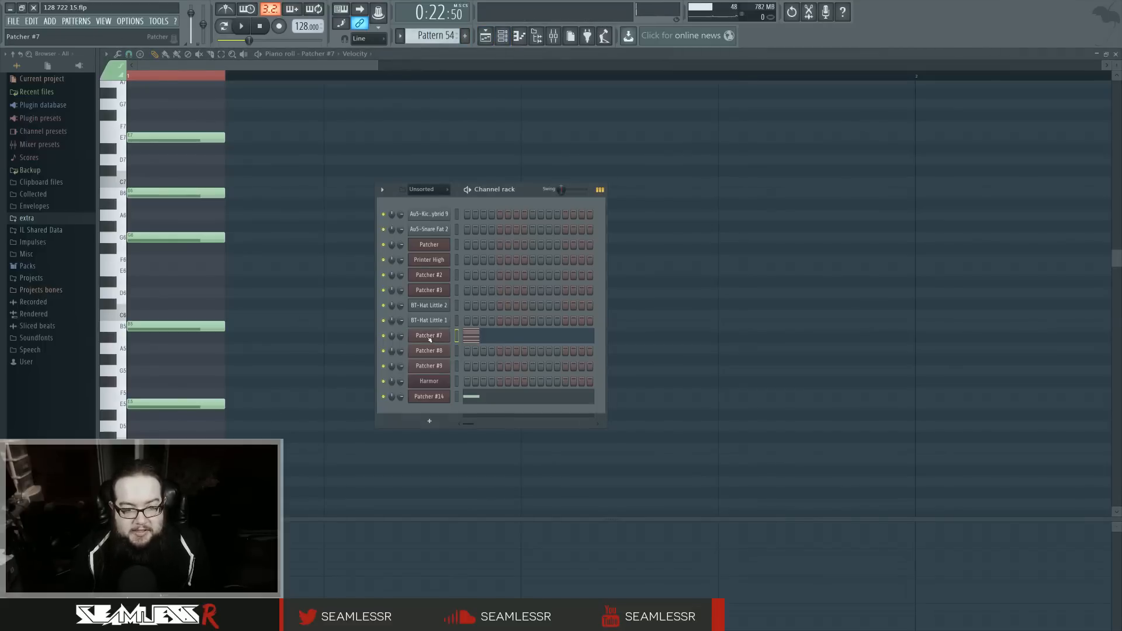
{"action": "left_click", "coordinate": [429, 339]}
{"action": "key", "text": "space"}
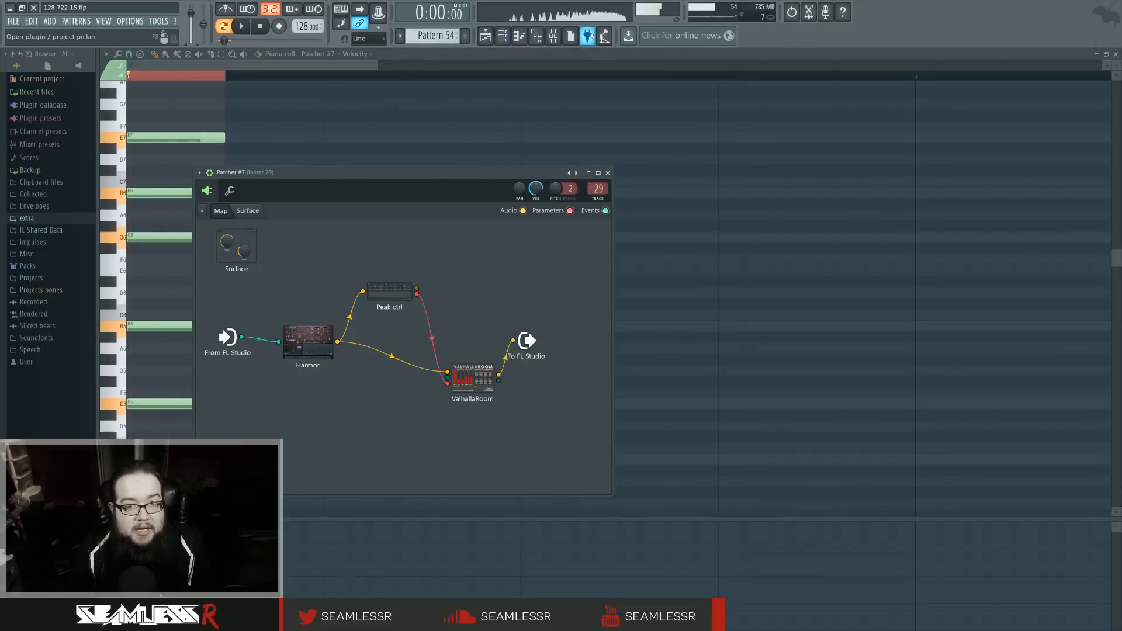
{"action": "left_click", "coordinate": [553, 35]}
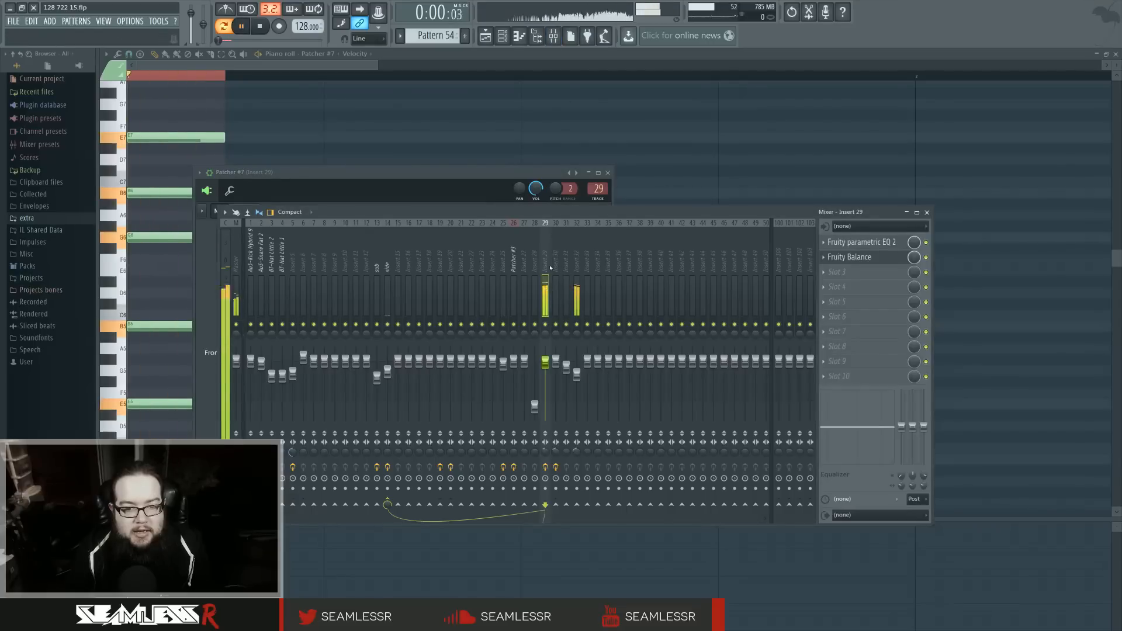
{"action": "key", "text": "space"}
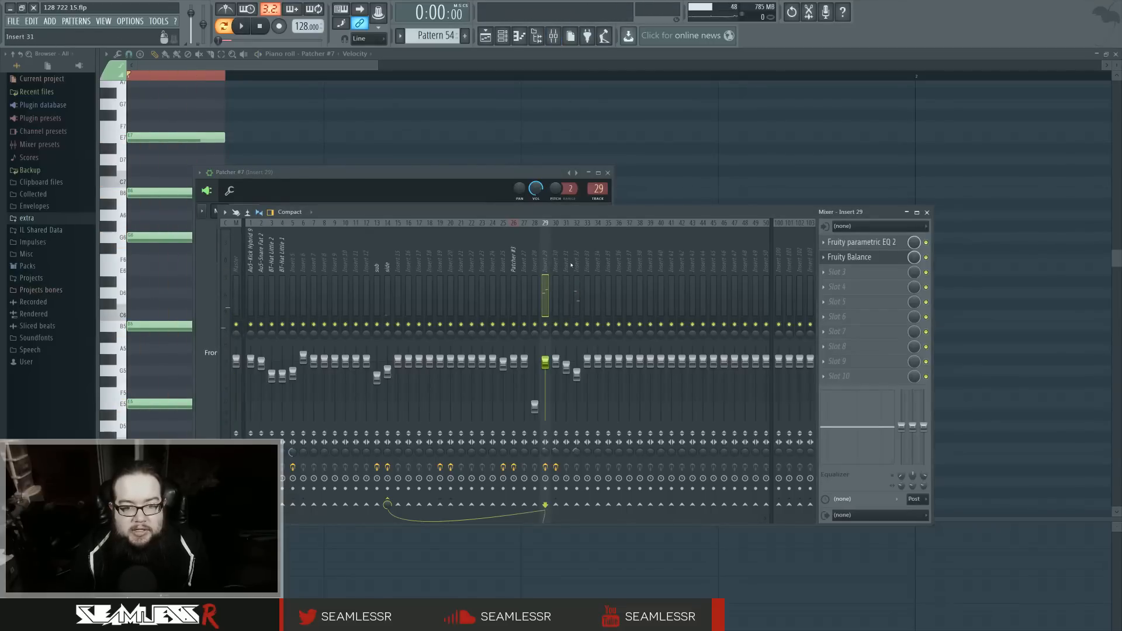
Step: Compare the Insert 29 and Insert 32 mixer tracks, playing Pattern 54 with Insert 32 selected
{"action": "left_click", "coordinate": [576, 263]}
{"action": "left_click", "coordinate": [545, 263]}
{"action": "left_click", "coordinate": [577, 261]}
{"action": "key", "text": "space"}
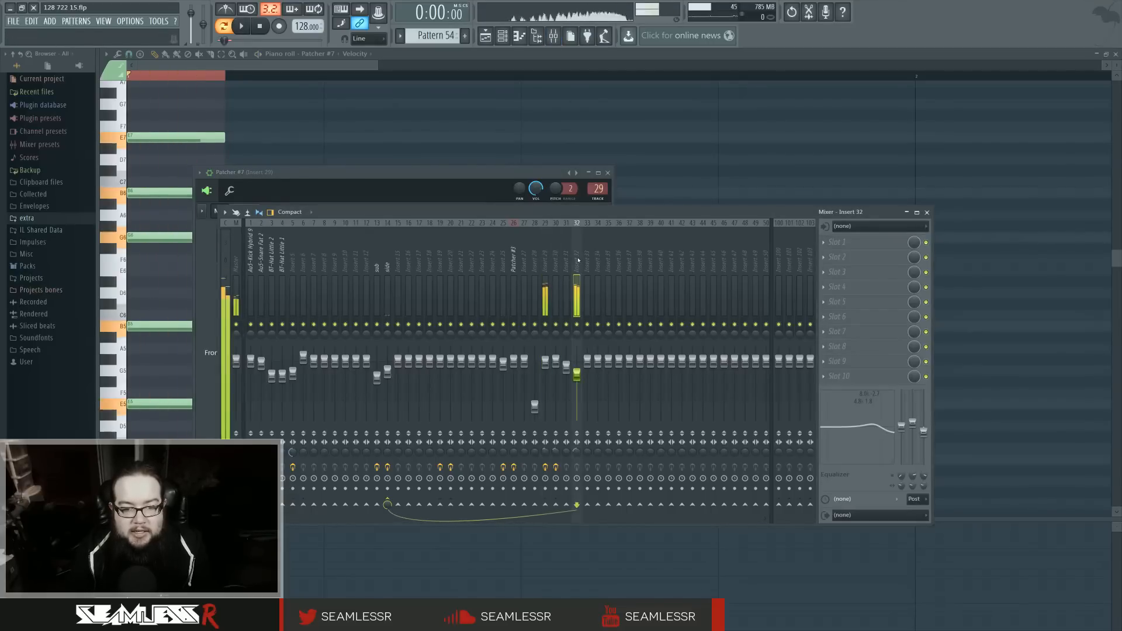
{"action": "key", "text": "space"}
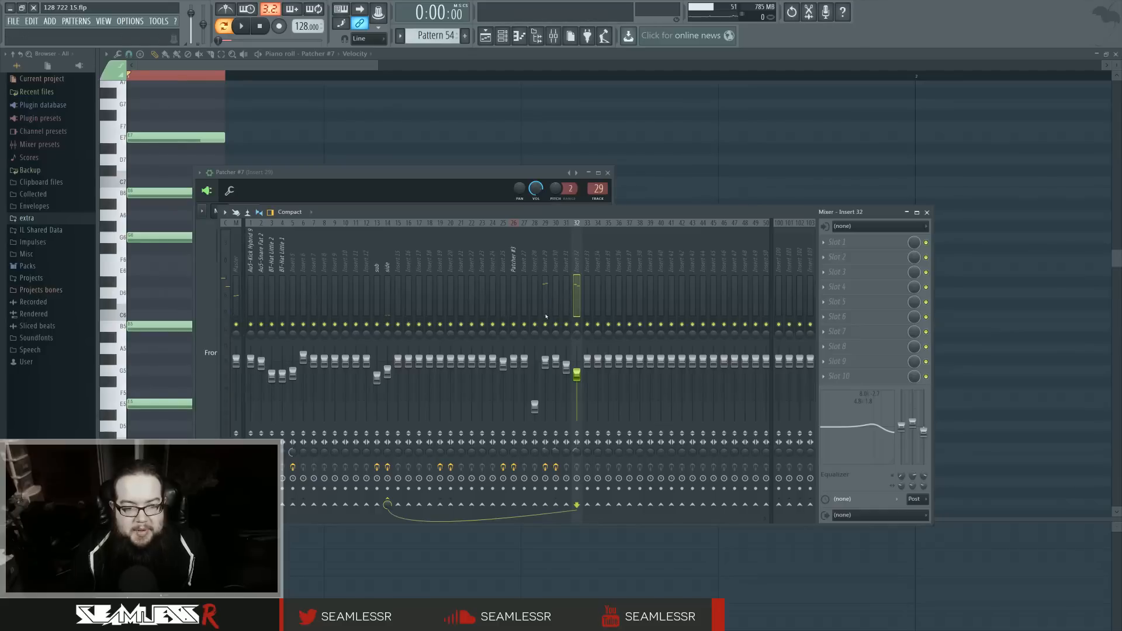
Step: Play Pattern 54 with the side mixer track selected and toggle its Fruity Balance effect
{"action": "left_click", "coordinate": [387, 274]}
{"action": "key", "text": "space"}
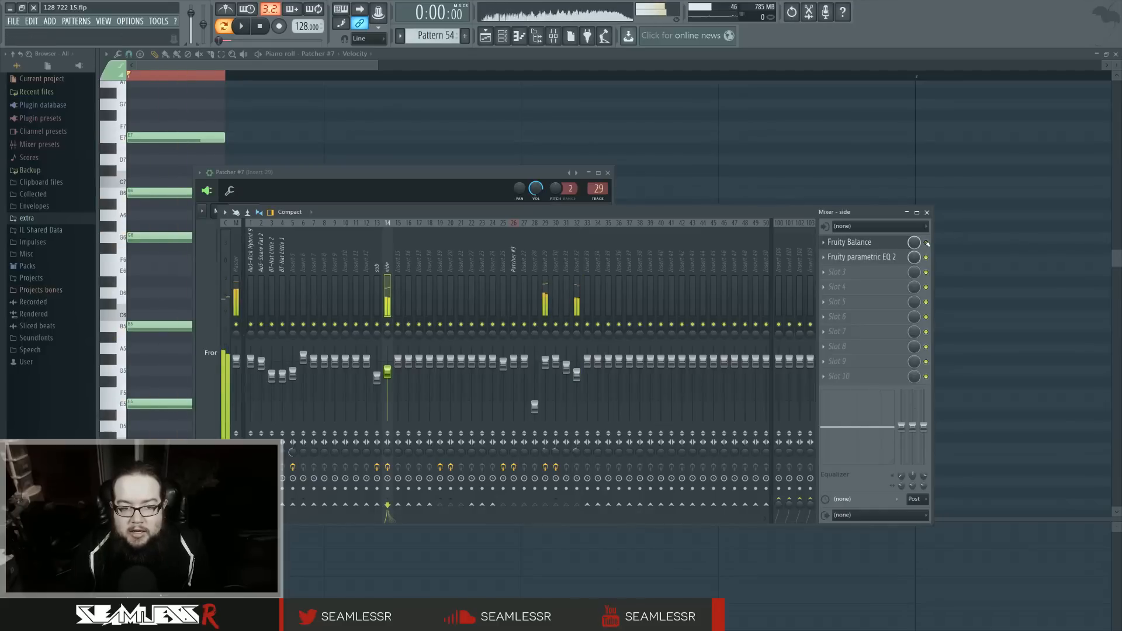
{"action": "left_click", "coordinate": [927, 242]}
{"action": "key", "text": "space"}
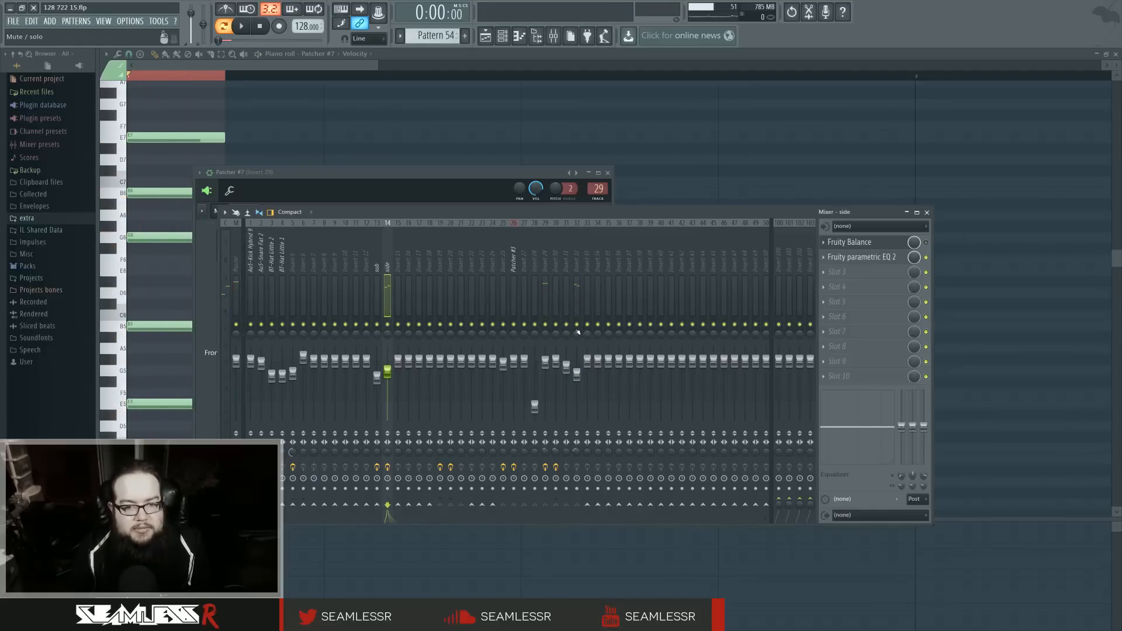
Step: Select Insert 29 in the mixer and bring Patcher #7's map back to the front
{"action": "left_click", "coordinate": [543, 267]}
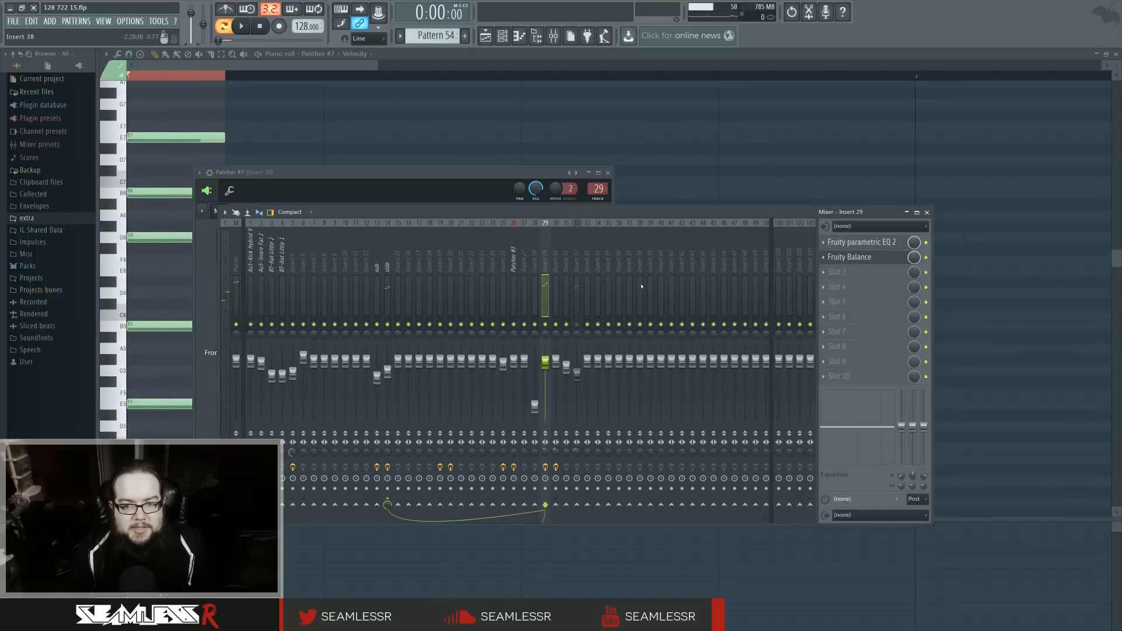
{"action": "left_click", "coordinate": [502, 37]}
{"action": "left_click", "coordinate": [437, 338]}
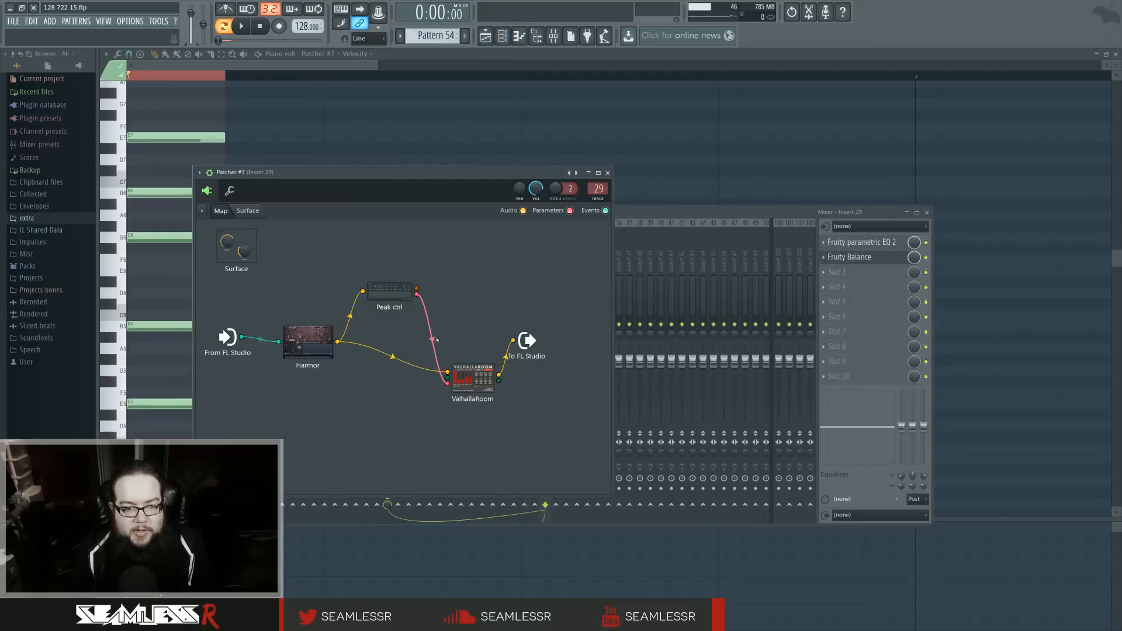
Step: Inspect ValhallaRoom and Peak ctrl in Patcher #7's map, playing Pattern 54 to watch the peak controller's response
{"action": "left_click", "coordinate": [478, 375]}
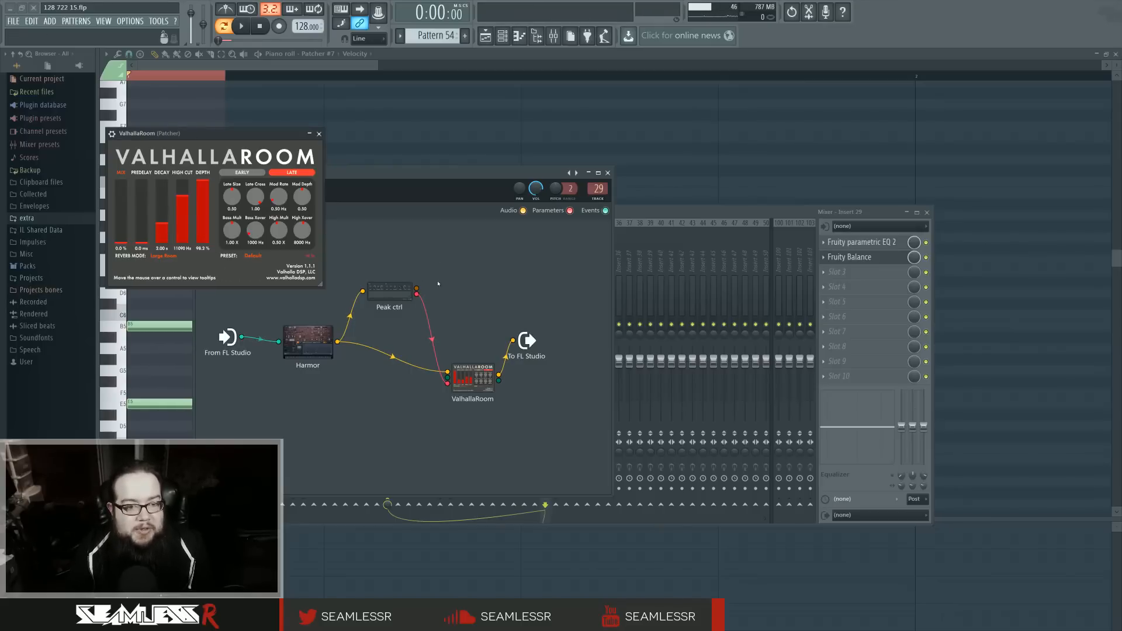
{"action": "left_click", "coordinate": [378, 287]}
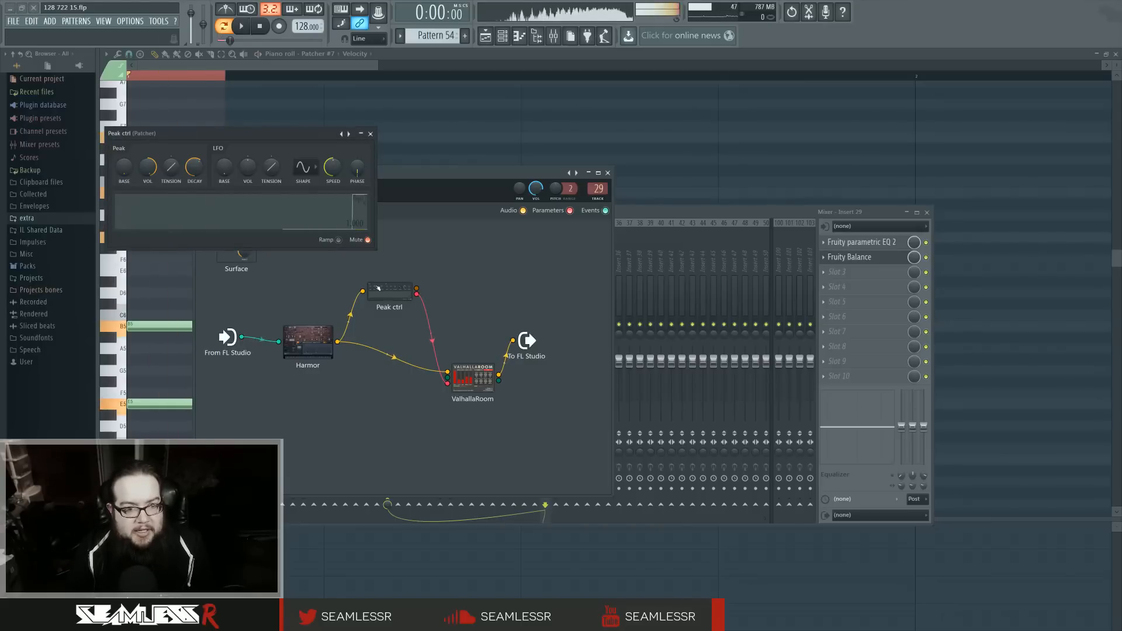
{"action": "key", "text": "space"}
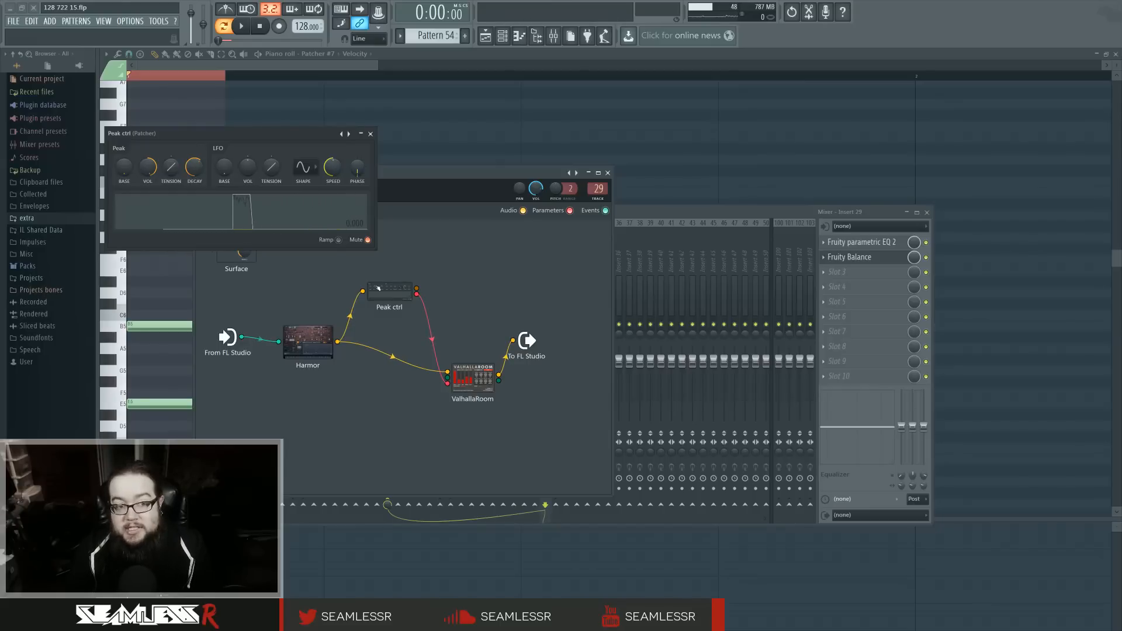
{"action": "left_click", "coordinate": [370, 133]}
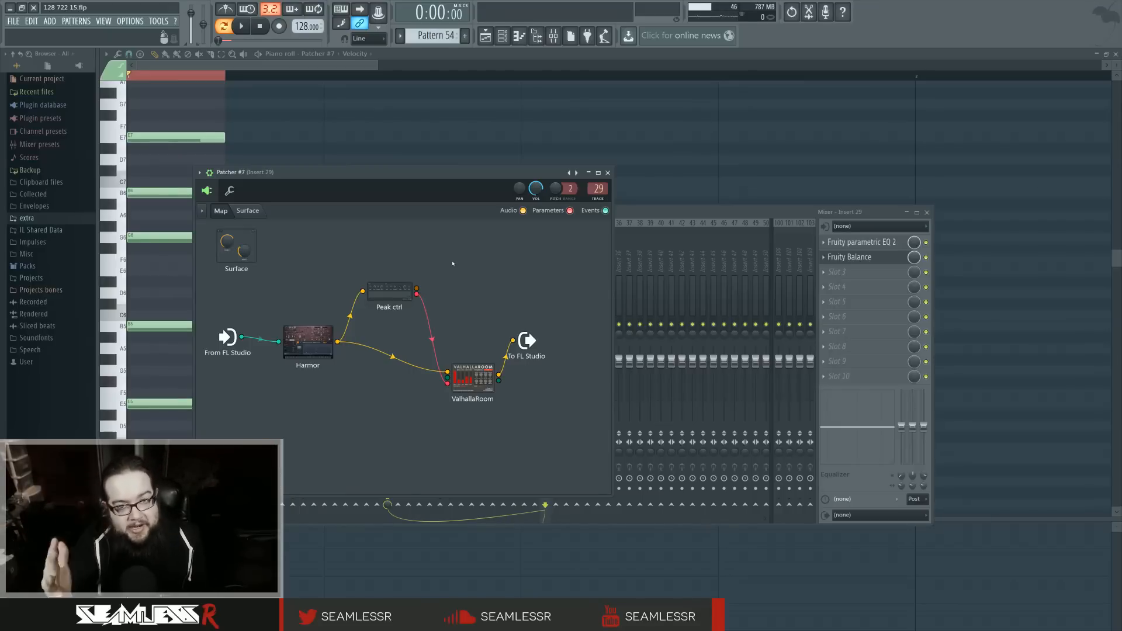
Step: Open Patcher #7's Harmor and view its unison pitch thickness envelope and Harmonic unison pitch shape
{"action": "double_click", "coordinate": [327, 342]}
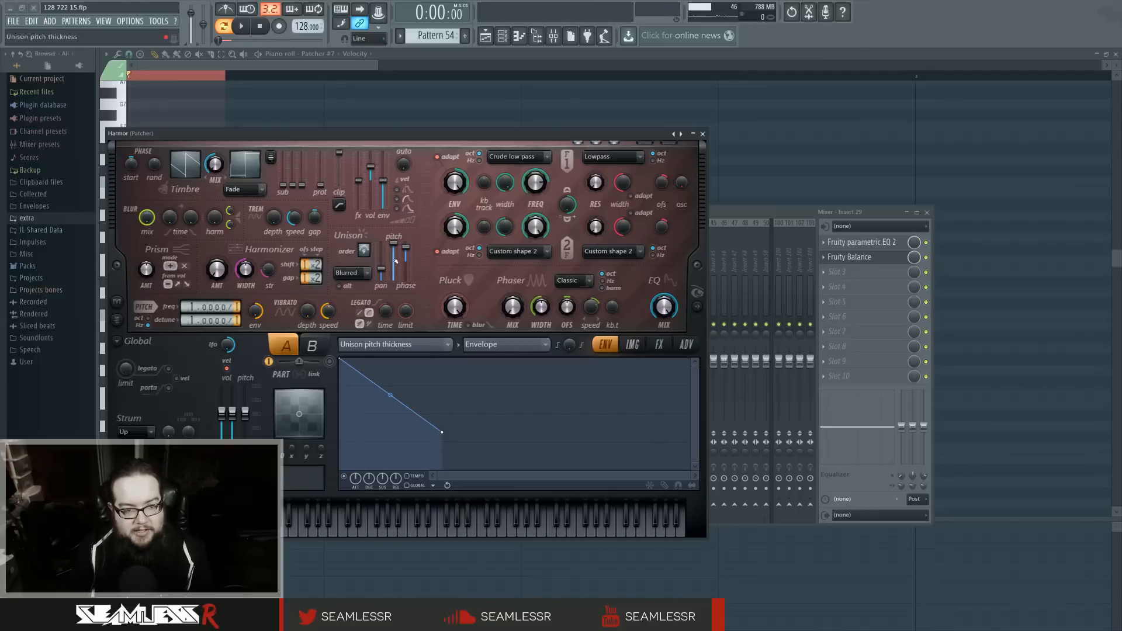
{"action": "left_click_drag", "start_coordinate": [394, 245], "coordinate": [394, 245]}
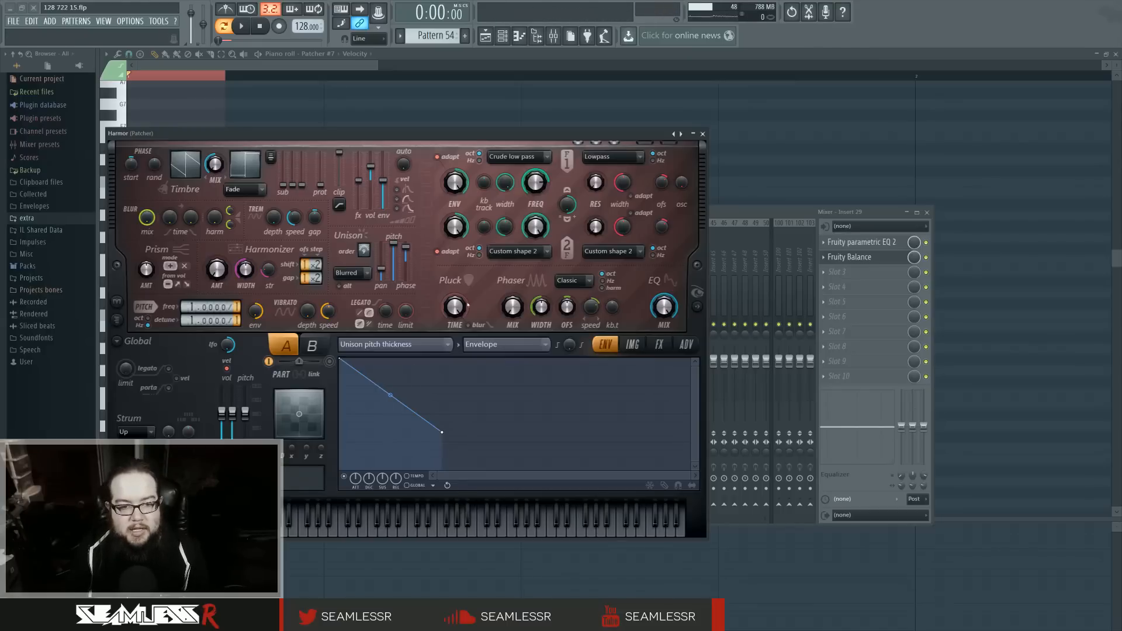
{"action": "left_click", "coordinate": [448, 345]}
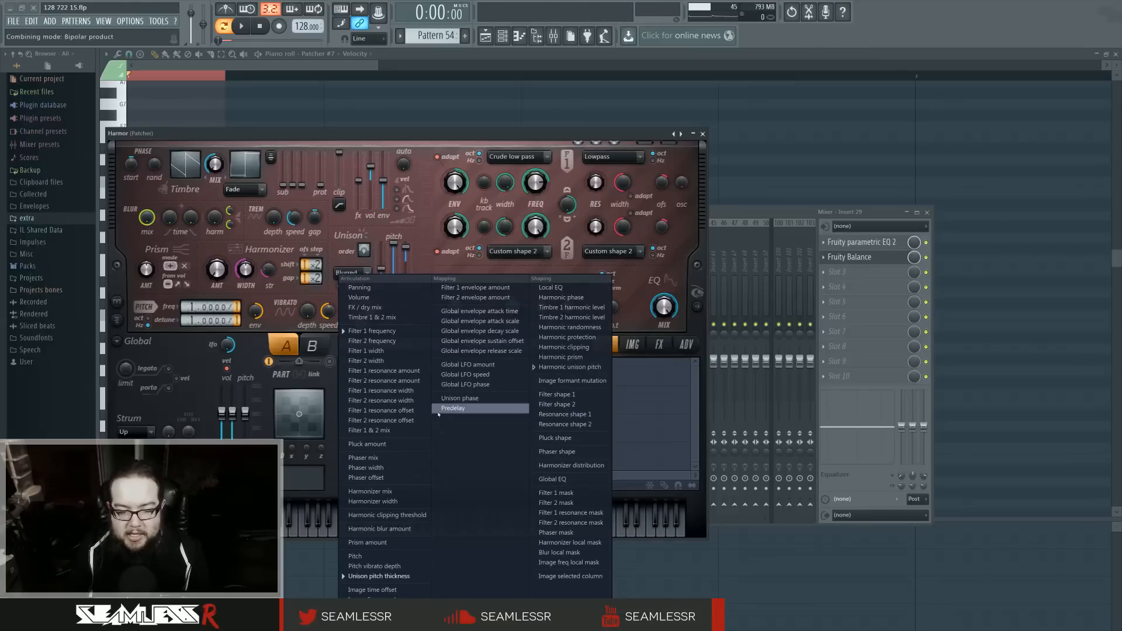
{"action": "left_click", "coordinate": [566, 370]}
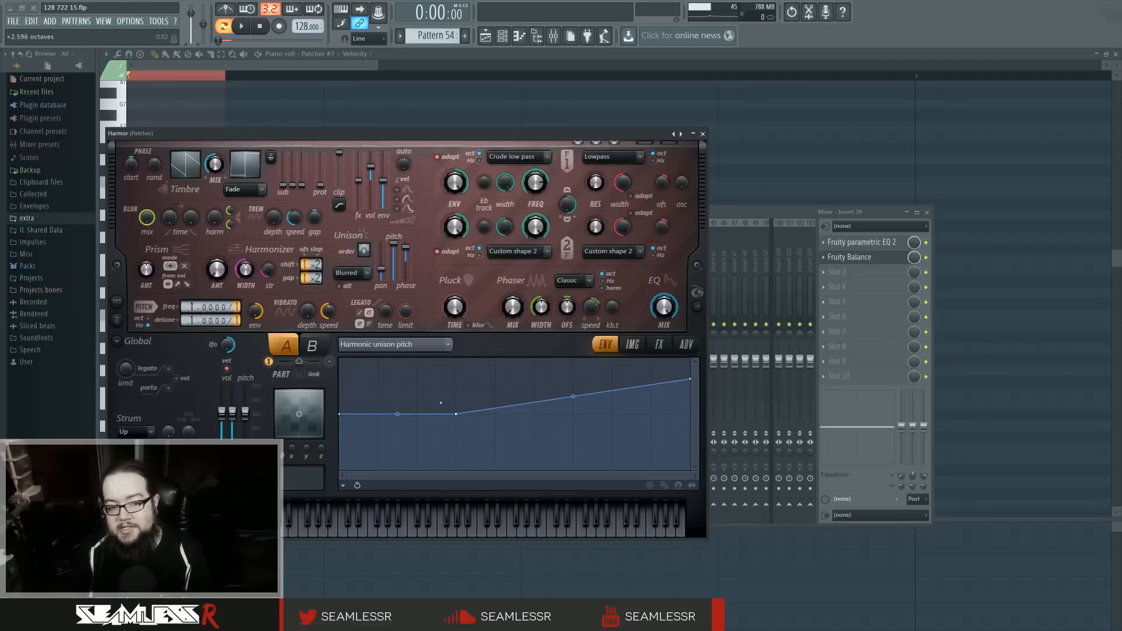
Step: View Harmor's Filter 1 frequency envelope, and return to Unison pitch thickness with the spectral visualizer expanded
{"action": "right_click", "coordinate": [534, 173]}
{"action": "left_click", "coordinate": [564, 201]}
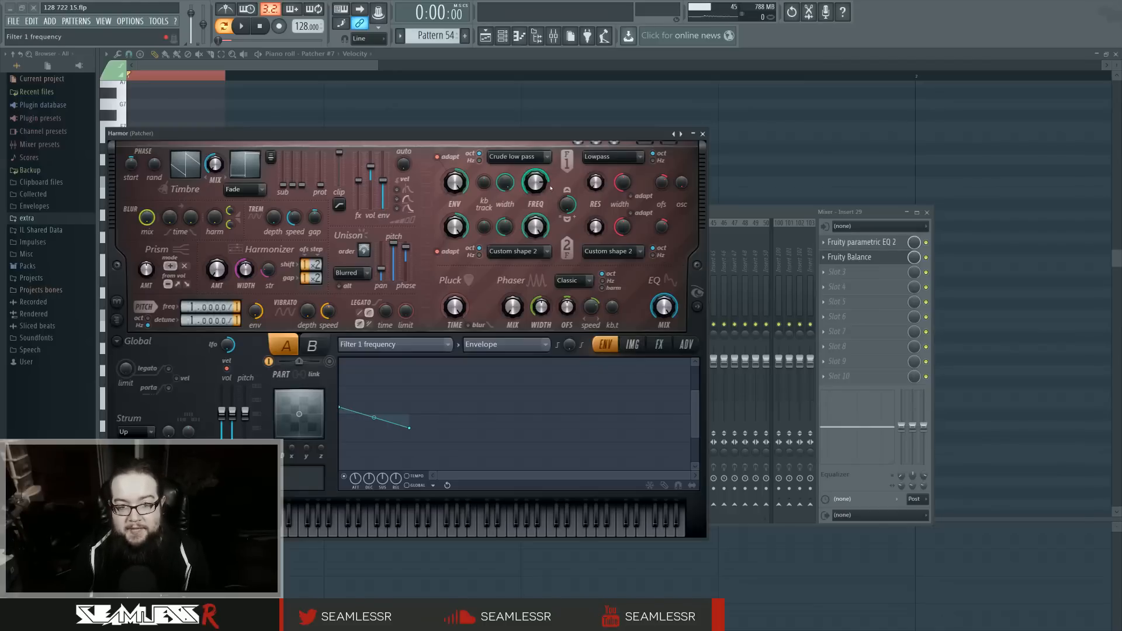
{"action": "left_click", "coordinate": [427, 346]}
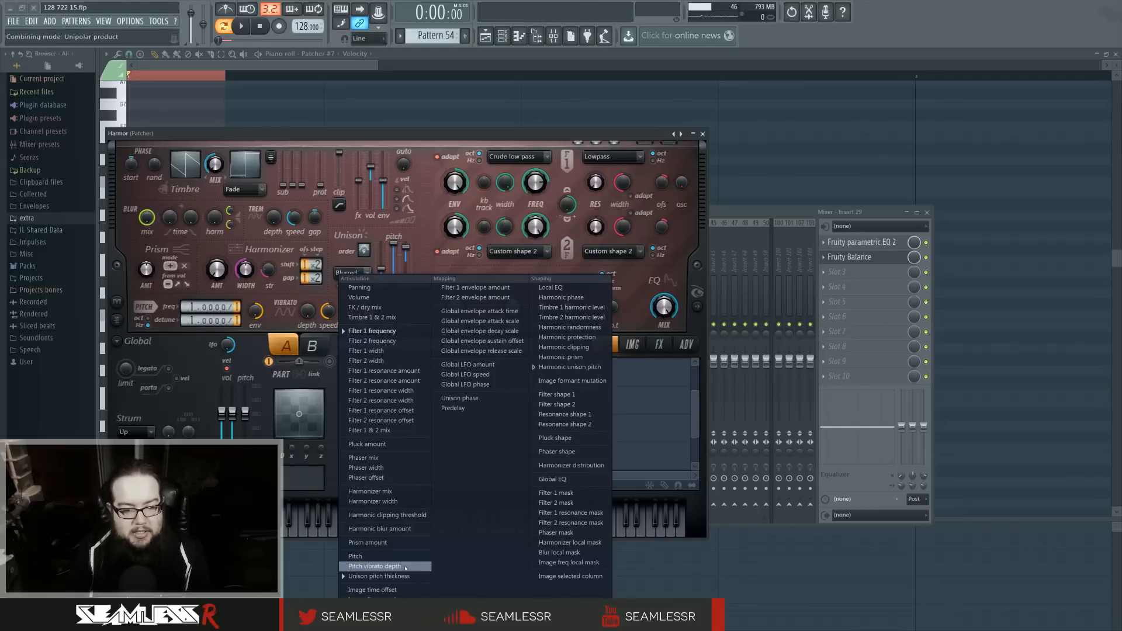
{"action": "left_click", "coordinate": [380, 576]}
{"action": "left_click", "coordinate": [698, 306]}
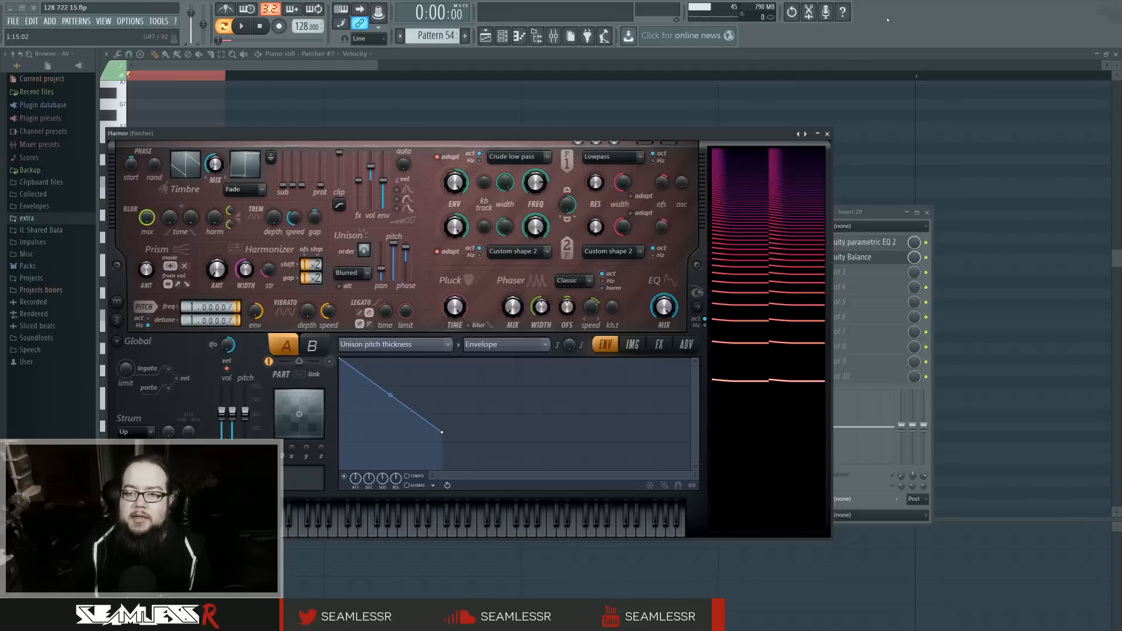
Step: Close Harmor and Patcher #7, and show the channel rack over the playlist
{"action": "left_click", "coordinate": [827, 134]}
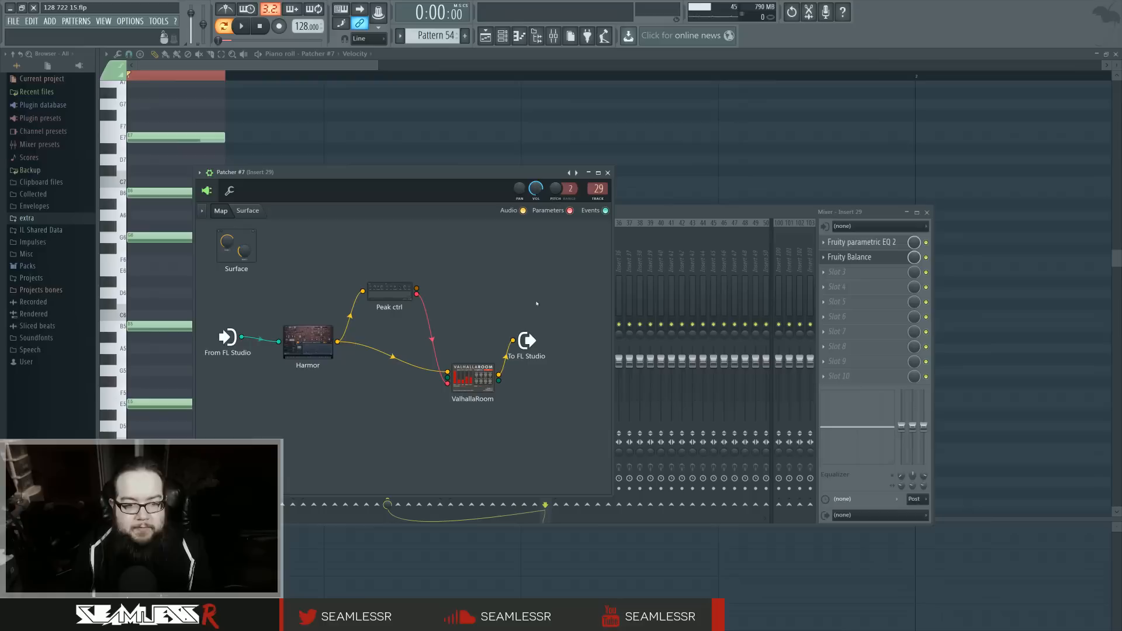
{"action": "left_click", "coordinate": [608, 172]}
{"action": "left_click_drag", "start_coordinate": [528, 184], "coordinate": [712, 218]}
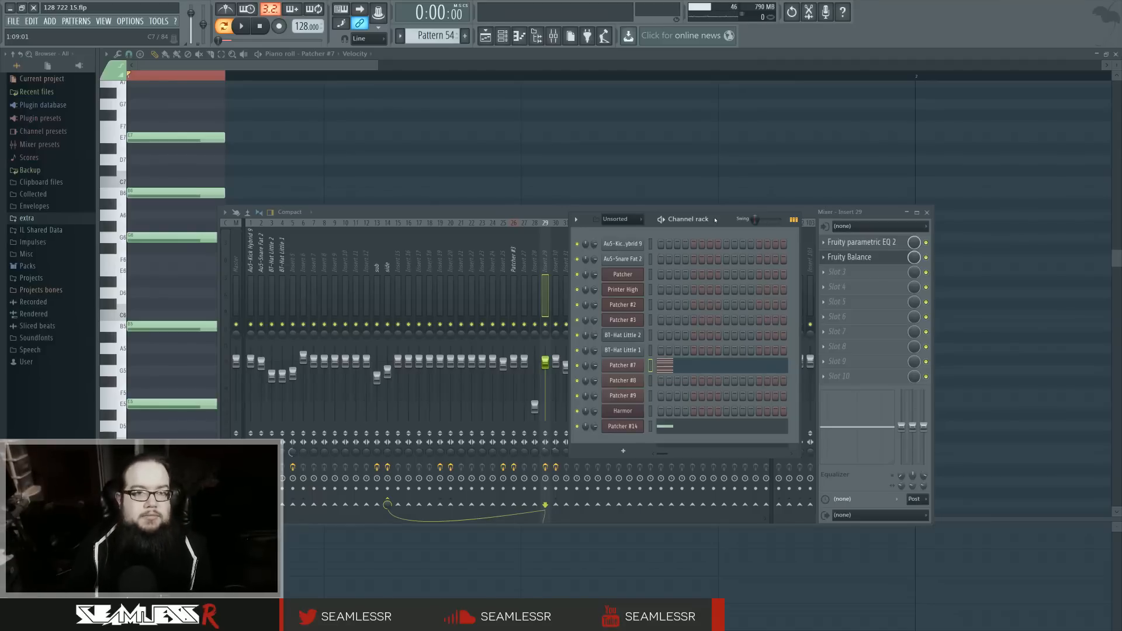
{"action": "left_click", "coordinate": [502, 36]}
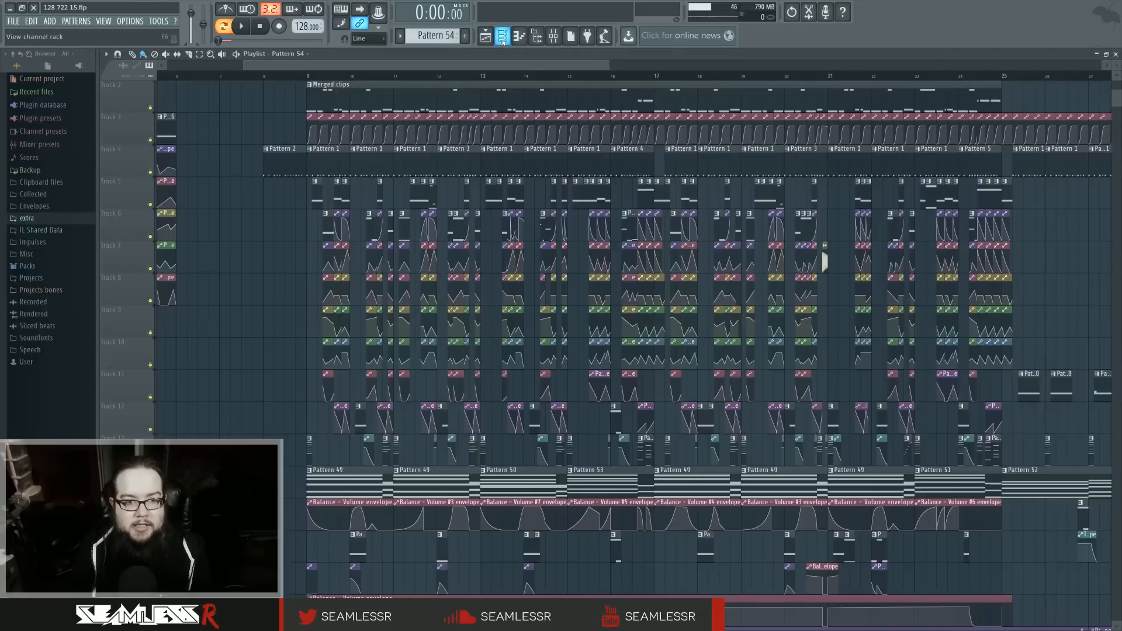
{"action": "left_click", "coordinate": [502, 36]}
Step: Reopen Patcher #7's Harmor to review its unison settings, and close the windows covering the playlist
{"action": "left_click", "coordinate": [631, 368]}
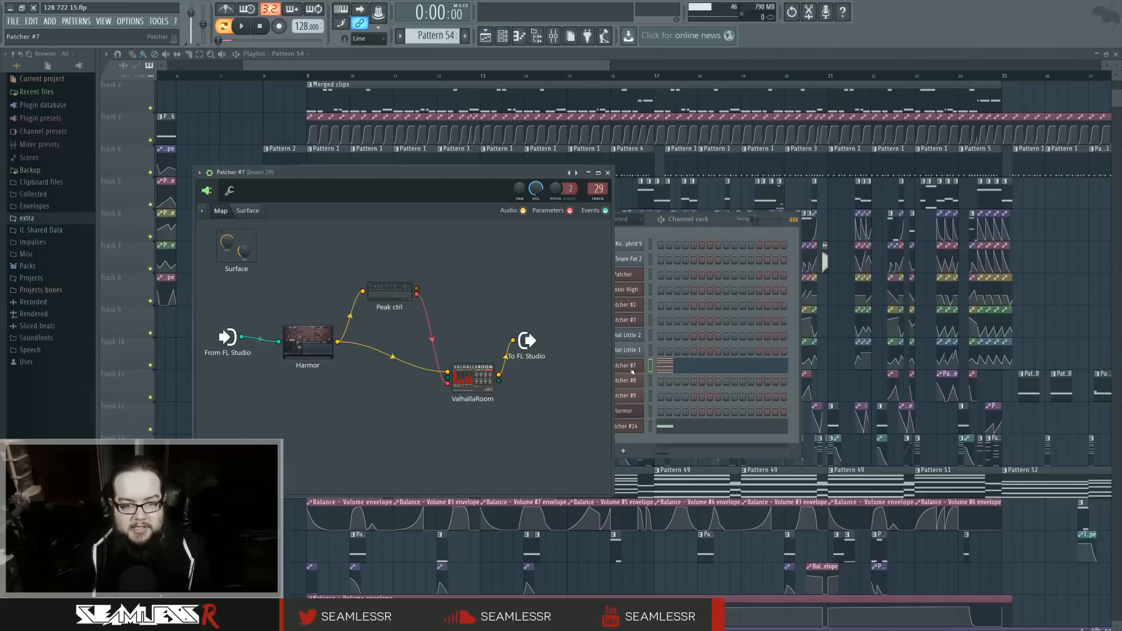
{"action": "double_click", "coordinate": [310, 342]}
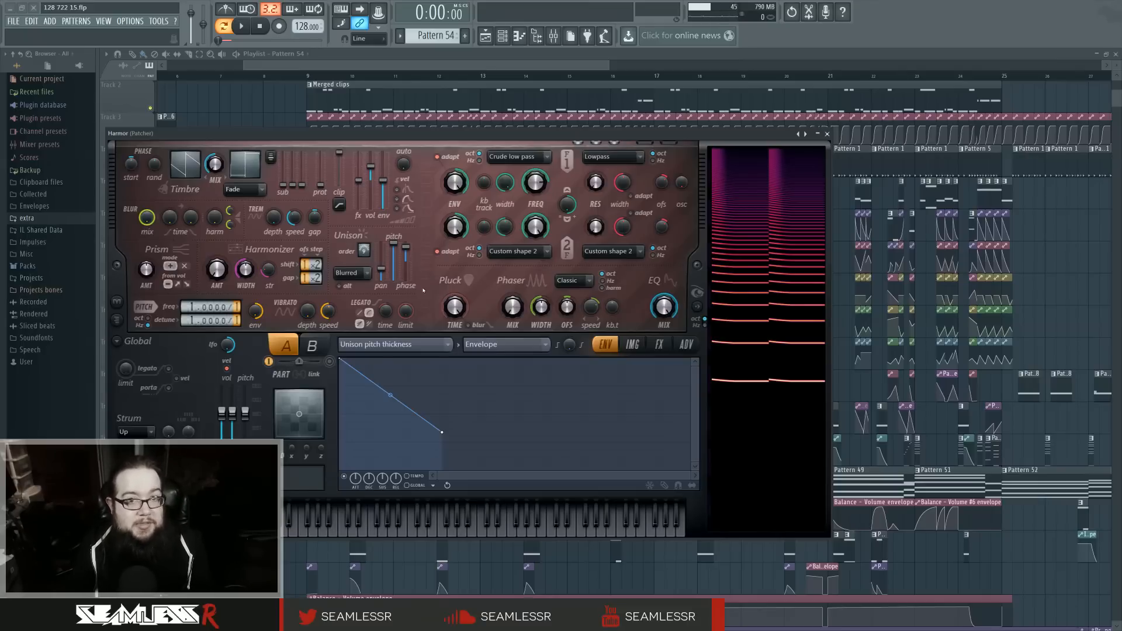
{"action": "left_click", "coordinate": [826, 133]}
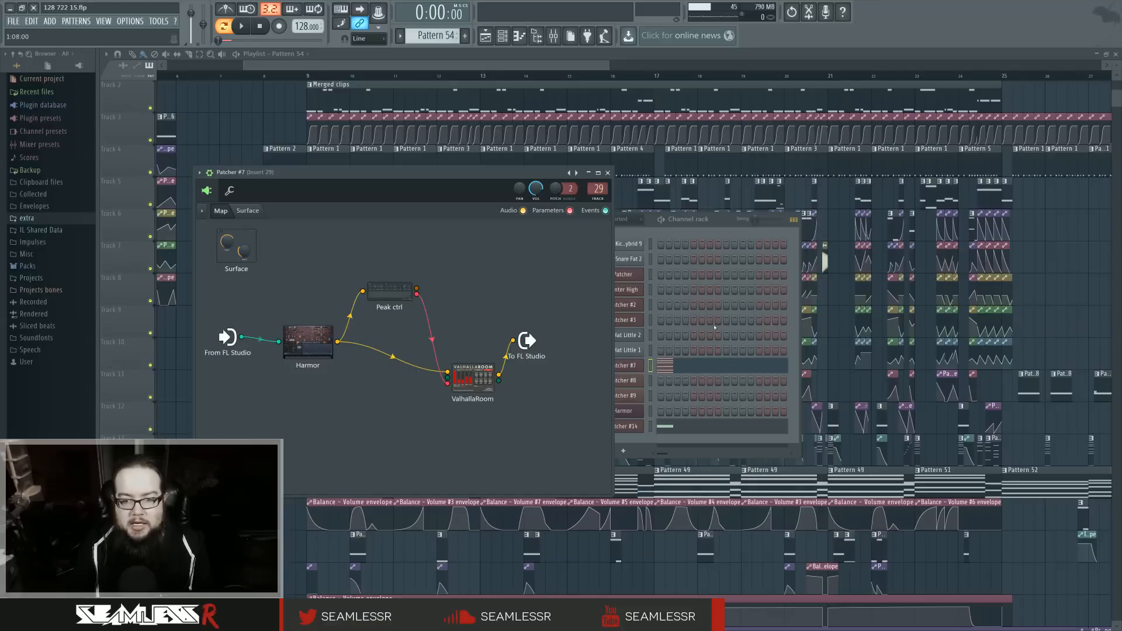
{"action": "left_click", "coordinate": [609, 175]}
{"action": "right_click", "coordinate": [300, 315]}
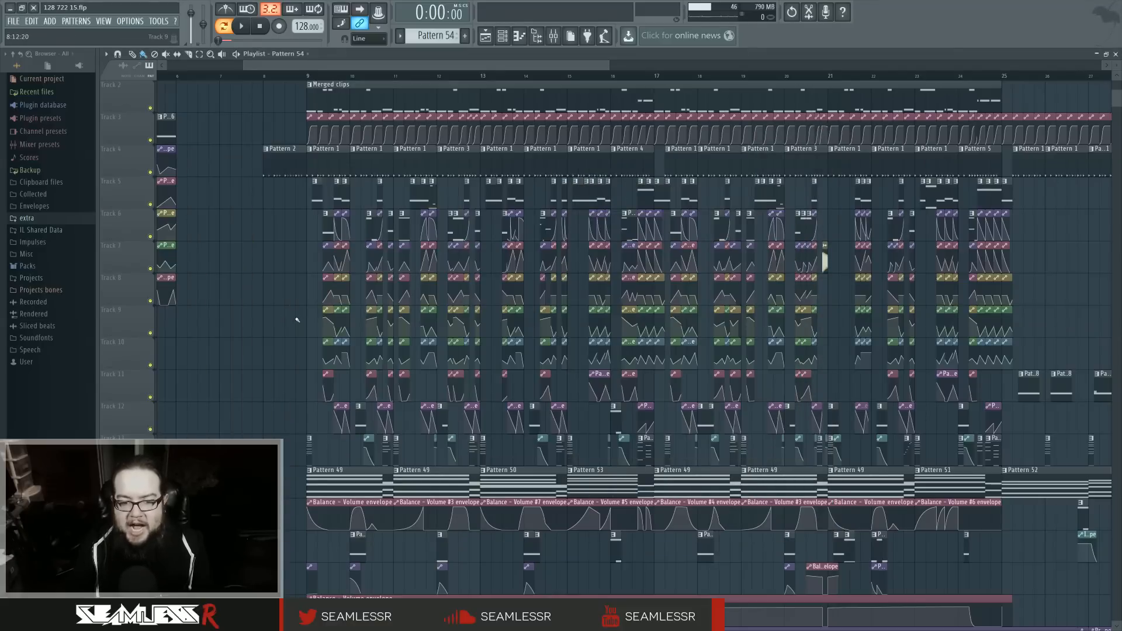